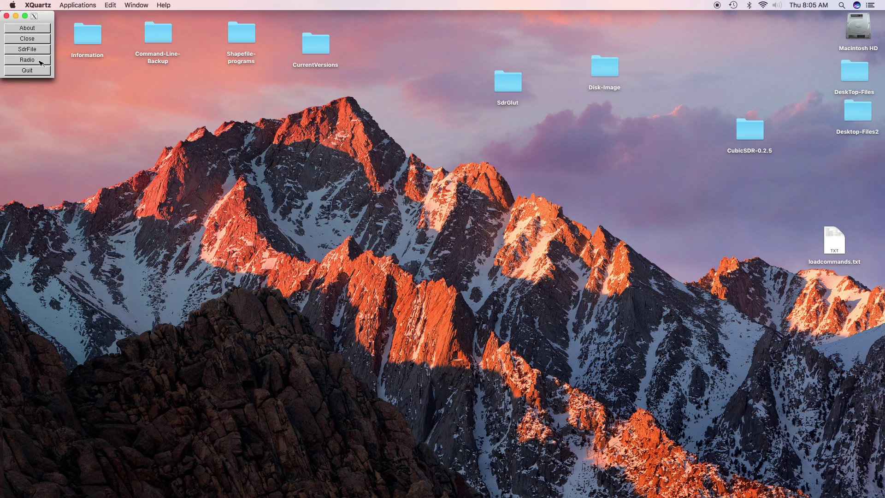
Step: Start the hackrf radio at frequency 1e+07 and sample rate 2000000, and place its two windows side by side
left_click(38, 61)
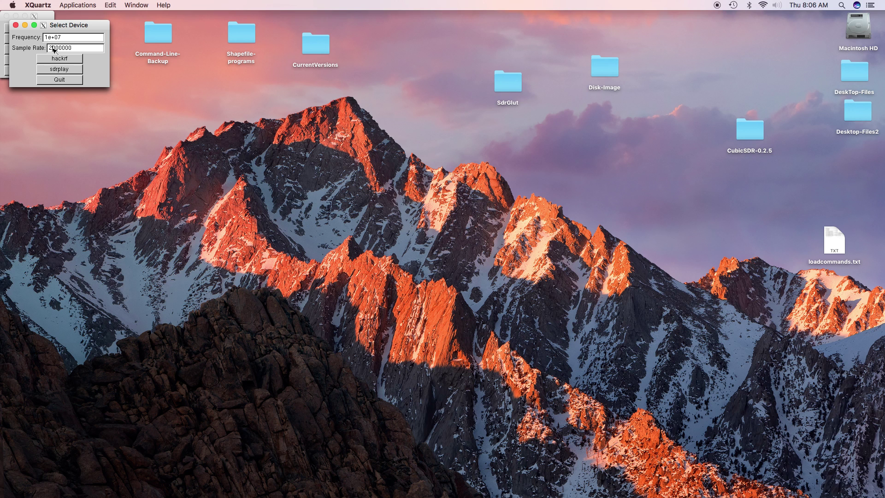
left_click(60, 58)
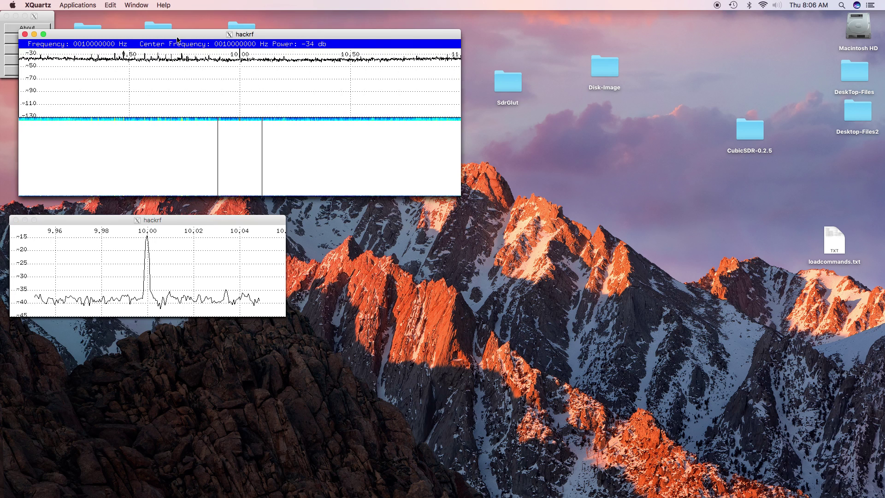
left_click_drag(177, 39, 216, 30)
left_click_drag(184, 216, 679, 32)
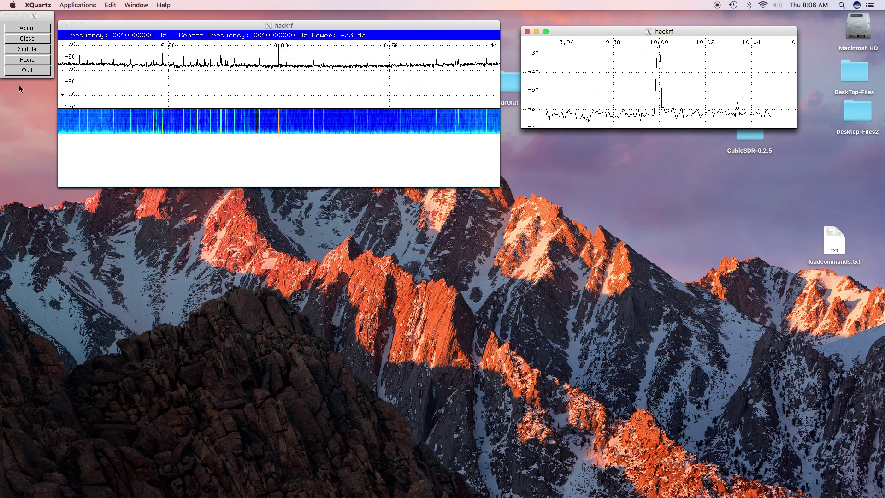
Step: Start the sdrplay radio at frequency 1e+07 and sample rate 2000000, and move its windows below the hackrf ones
left_click(27, 61)
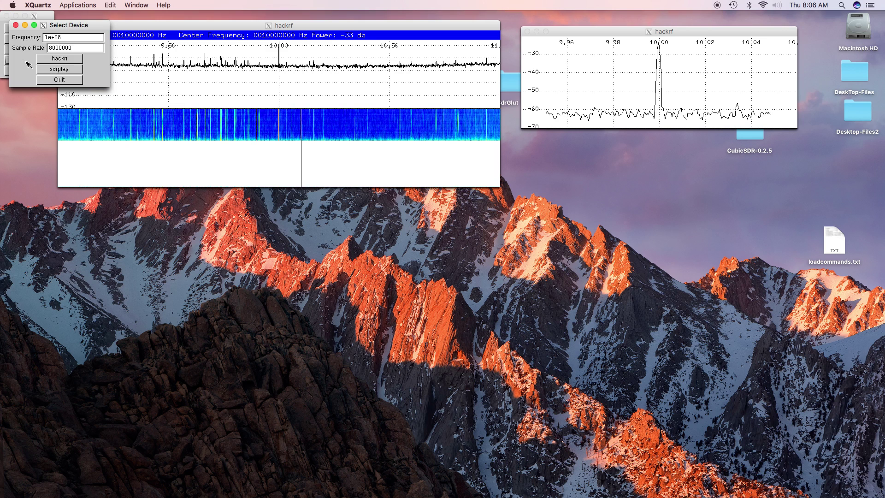
left_click(62, 38)
key("BackSpace")
type("7")
left_click(50, 48)
key("BackSpace")
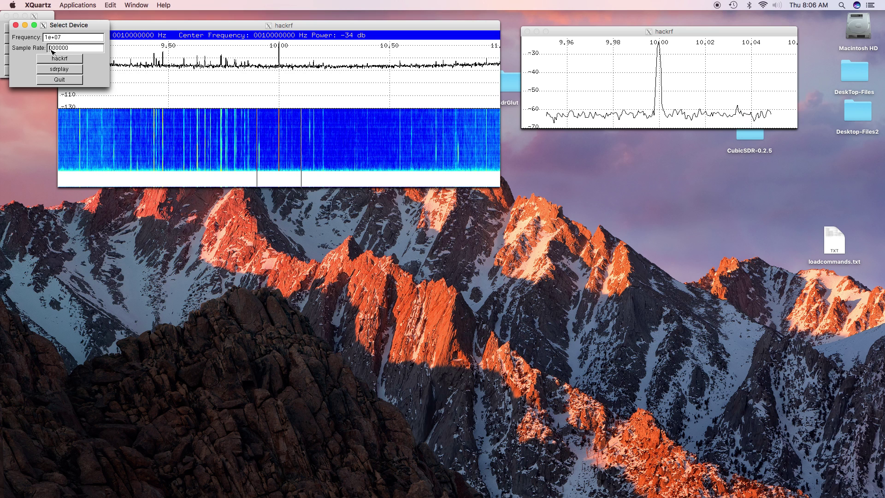
type("2")
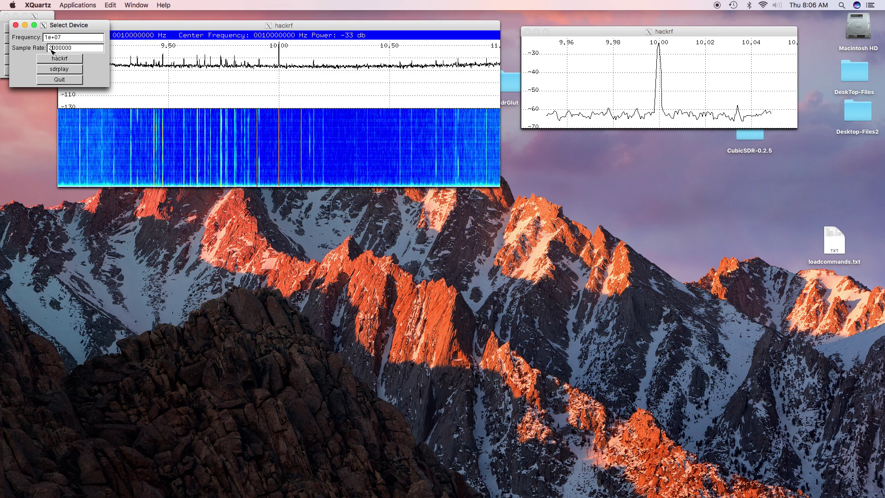
left_click(60, 70)
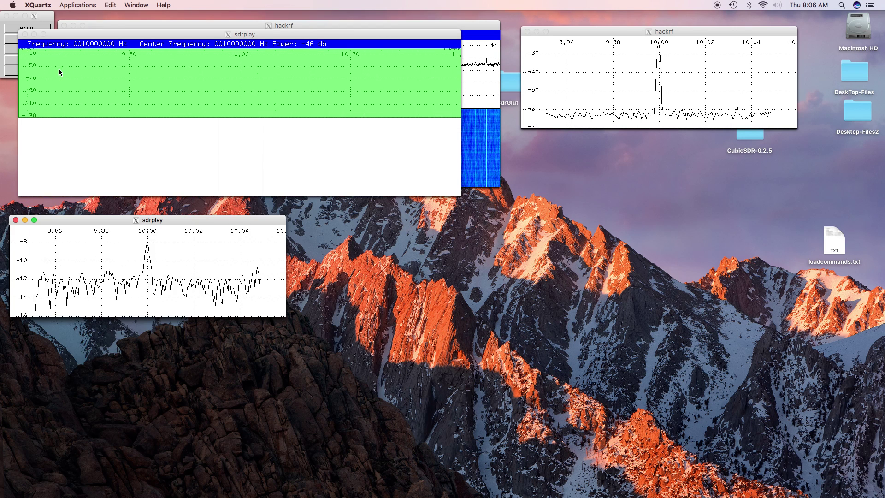
left_click_drag(195, 224, 600, 269)
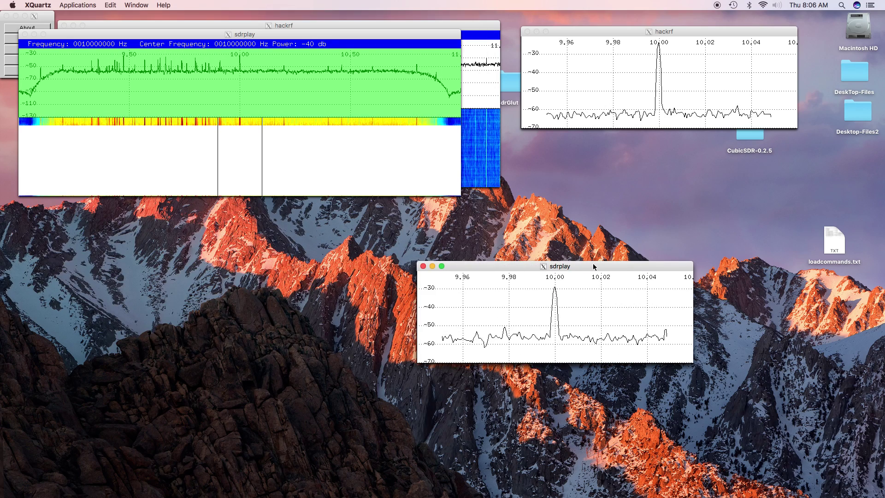
left_click_drag(324, 34, 356, 226)
Step: Tune the hackrf receiver to about 10.47 MHz and set its mode to NAM
left_click(385, 140)
left_click(385, 141)
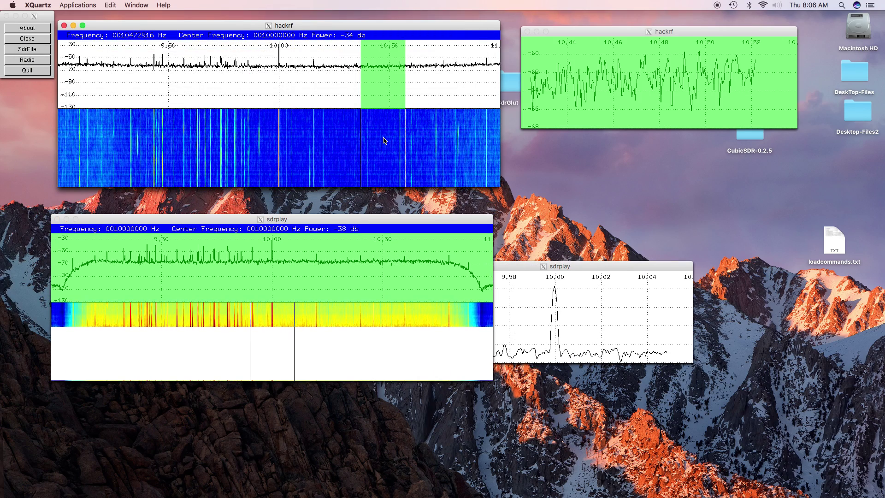
right_click(384, 139)
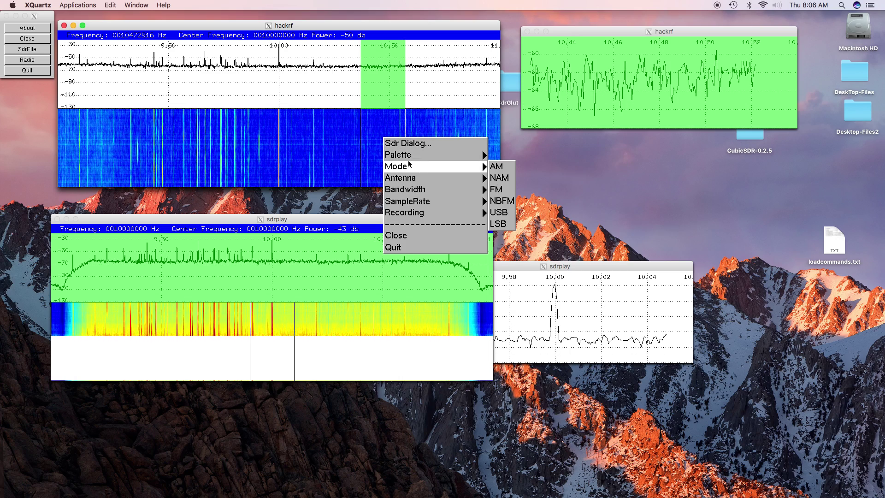
left_click(503, 178)
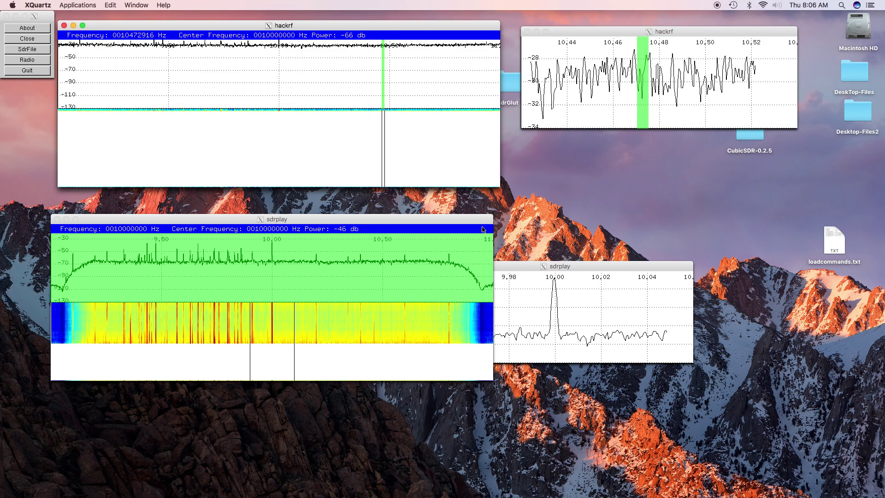
Step: Set the sdrplay receiver's mode to NAM
right_click(396, 319)
mouse_move(410, 362)
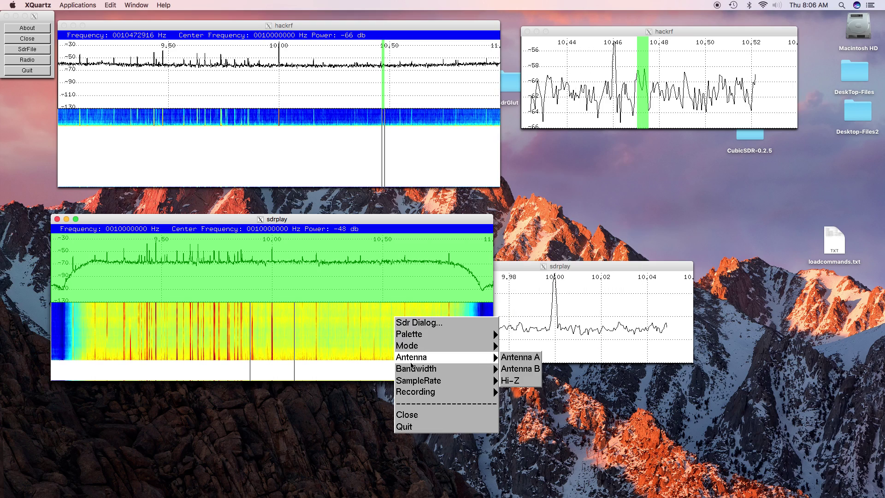
mouse_move(420, 348)
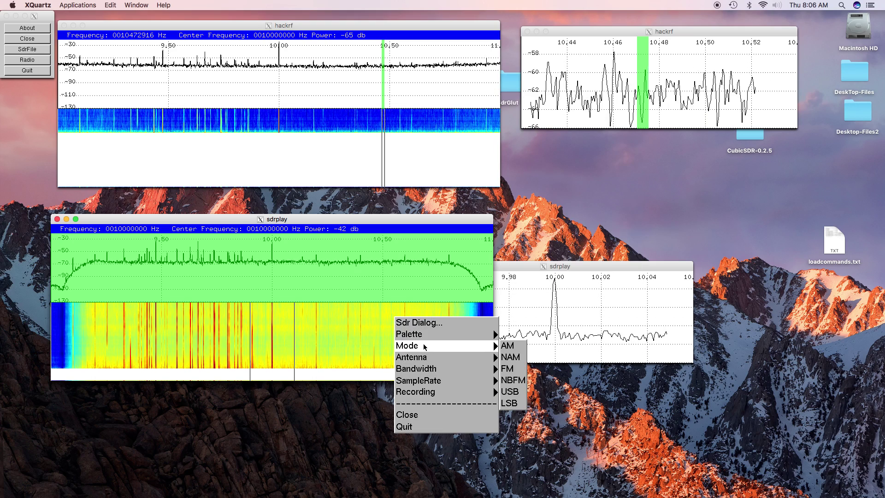
left_click(509, 356)
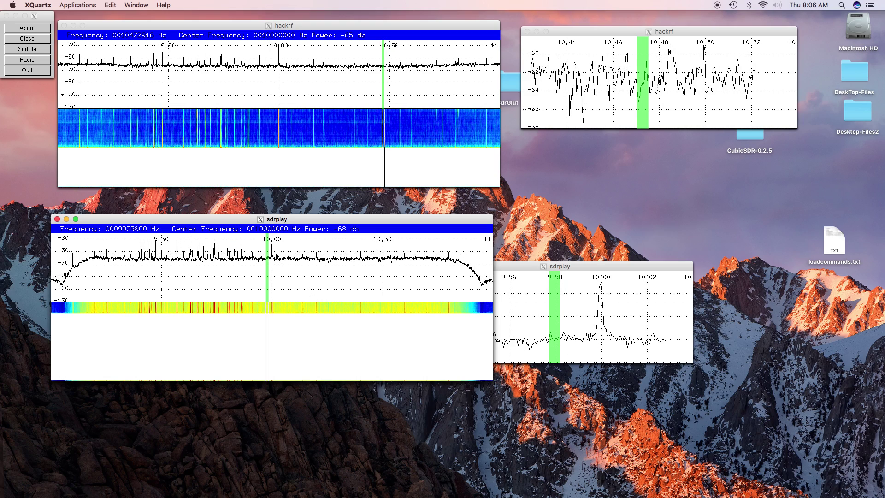
Step: Tune the sdrplay receiver to the 9.91 MHz signal and align its zoomed spectrum window under the hackrf one
left_click(272, 254)
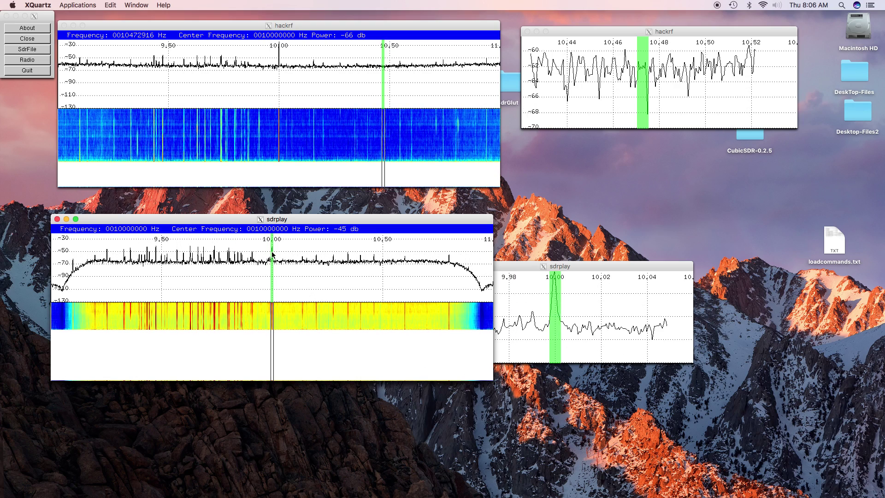
left_click(258, 253)
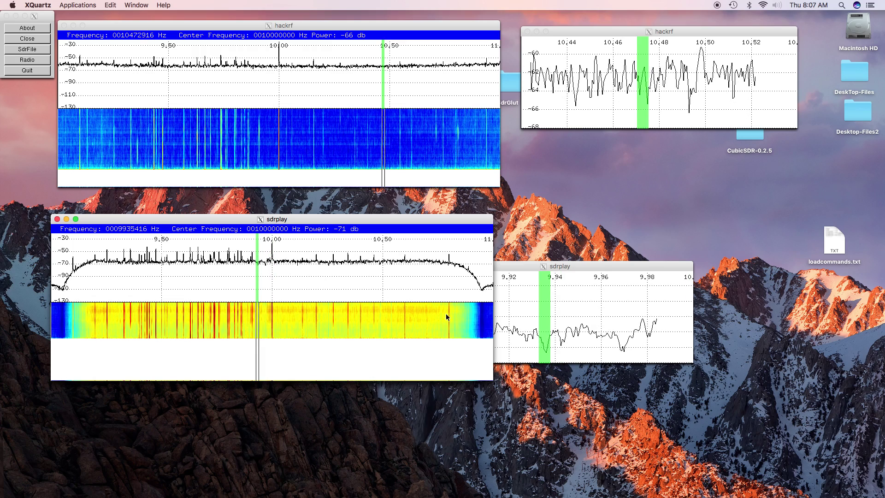
left_click_drag(591, 265, 696, 264)
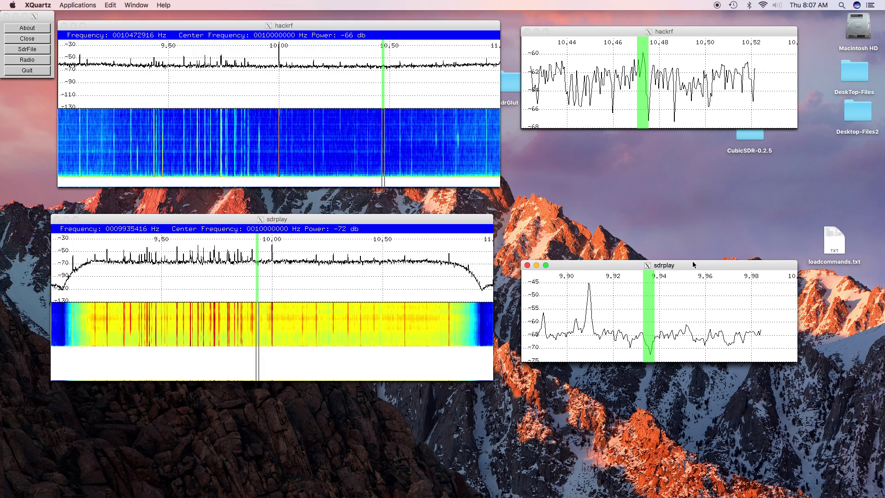
left_click(590, 302)
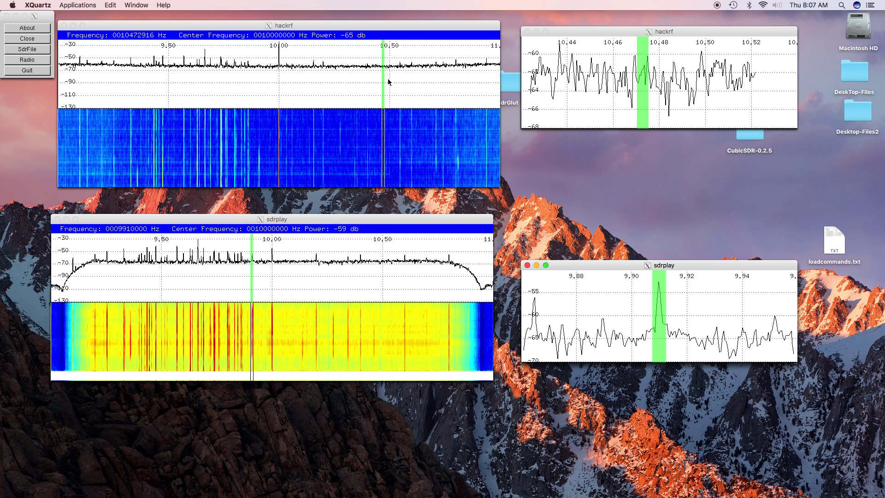
Step: Tune the hackrf receiver to the signal peak near 9.806 MHz, refining the choice in its zoomed spectrum
left_click(413, 31)
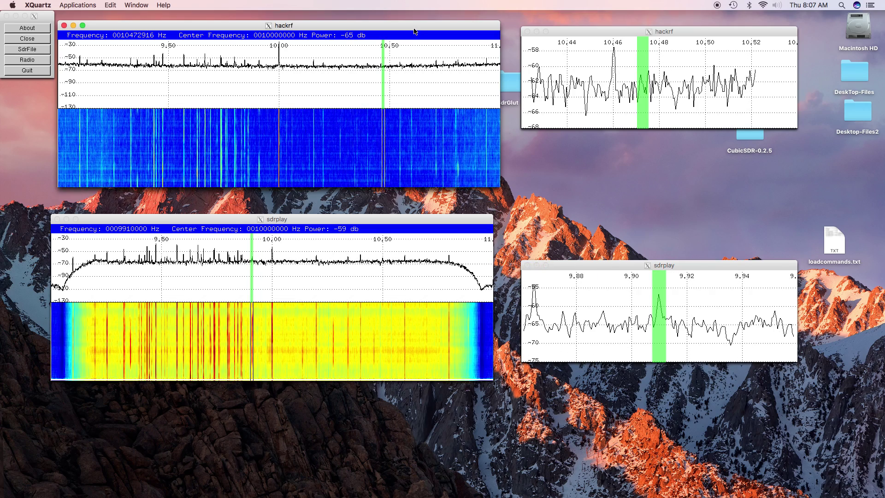
left_click(259, 66)
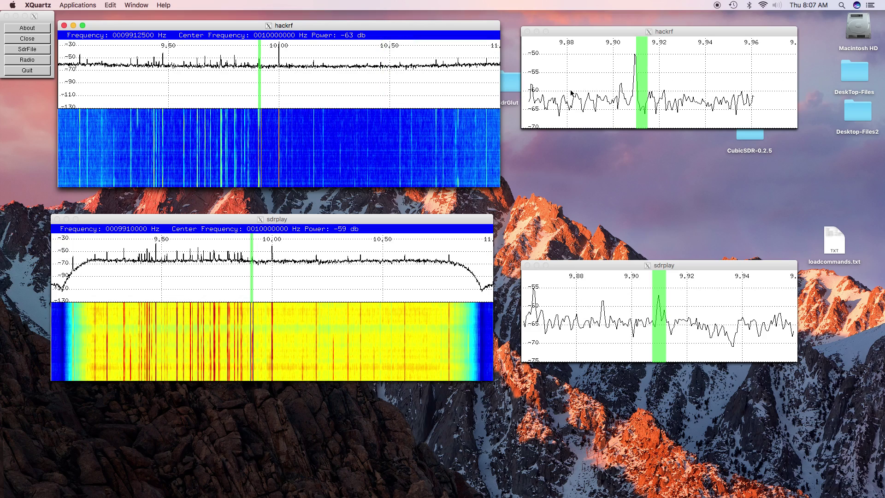
left_click(602, 76)
left_click(603, 76)
left_click(603, 76)
left_click(603, 77)
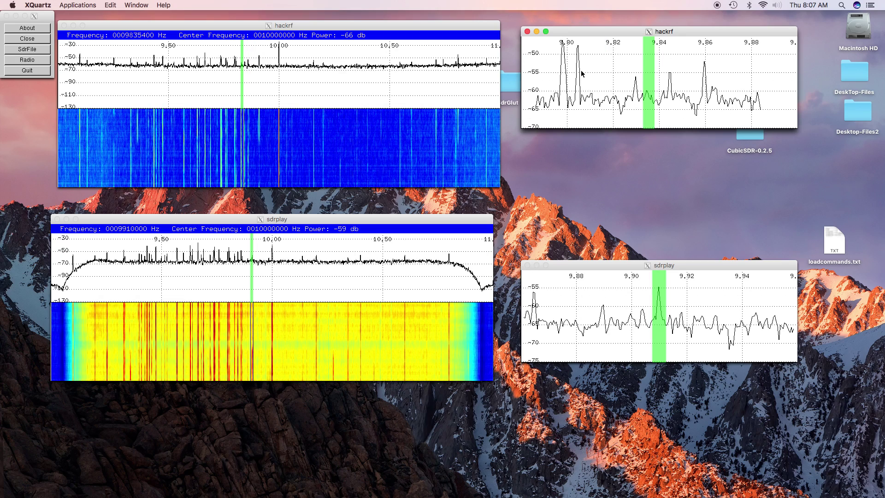
left_click(581, 89)
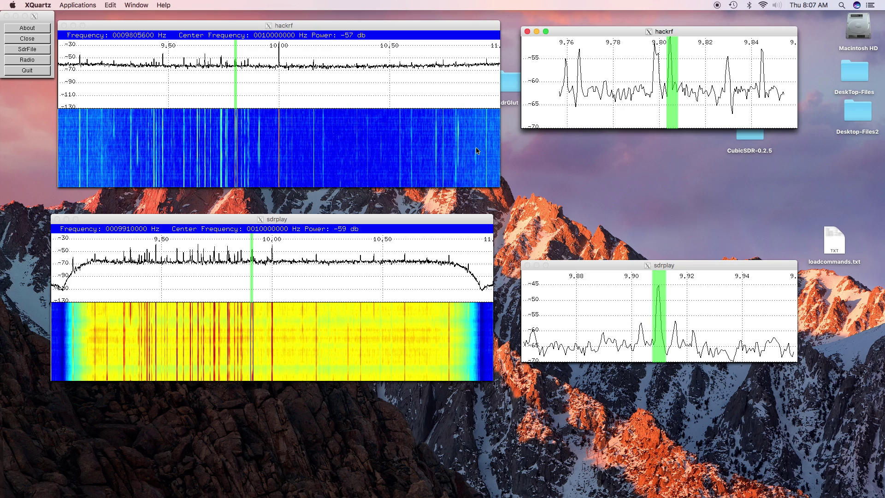
Step: Open the I/Q recording dialog, place it between the zoomed spectrum windows, and mute both receivers
right_click(434, 148)
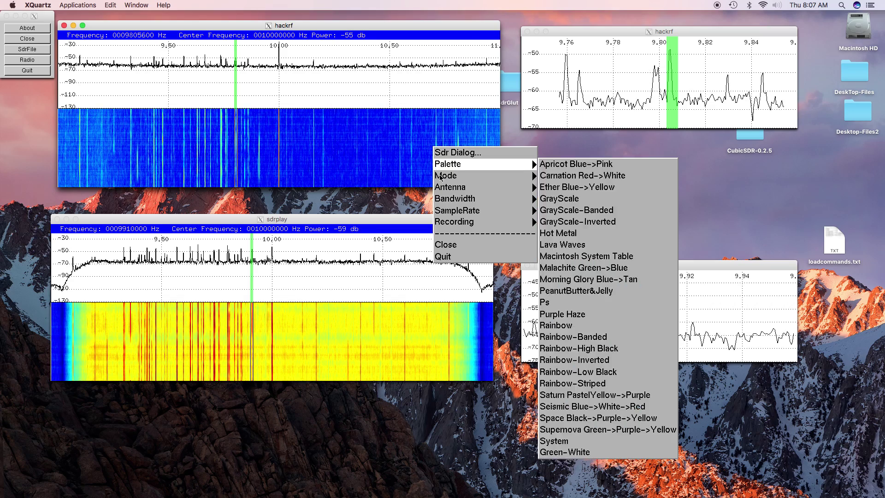
mouse_move(533, 223)
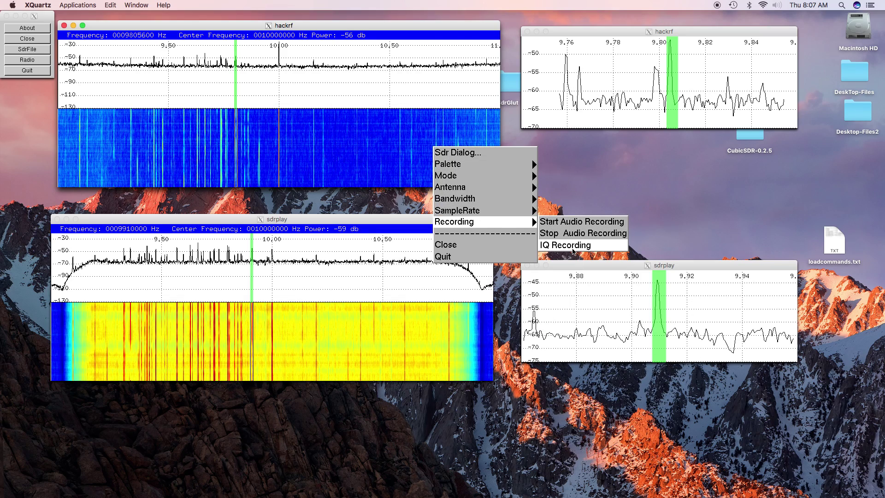
left_click(571, 245)
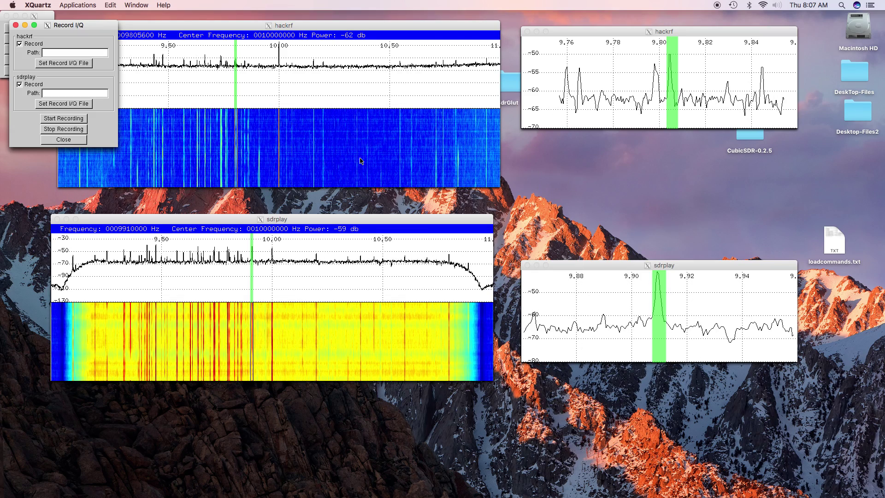
left_click_drag(74, 29, 593, 145)
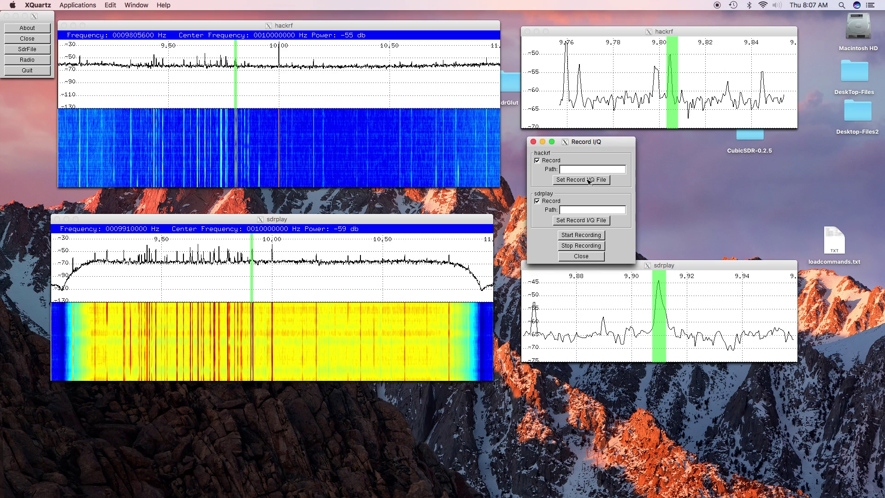
left_click(482, 29)
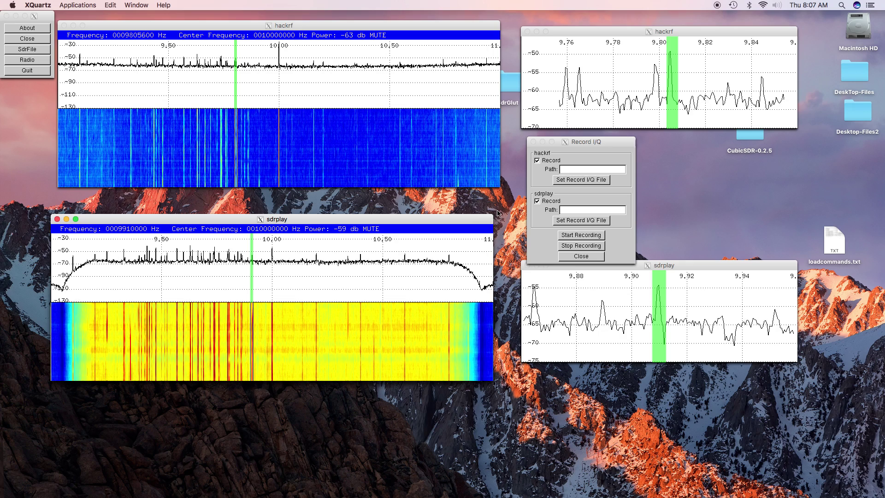
left_click_drag(584, 143, 570, 121)
Step: Set the hackrf I/Q recording file to hackrf_IQ_10000000_2000000_fc.raw in the account's Desktop folder
left_click(569, 158)
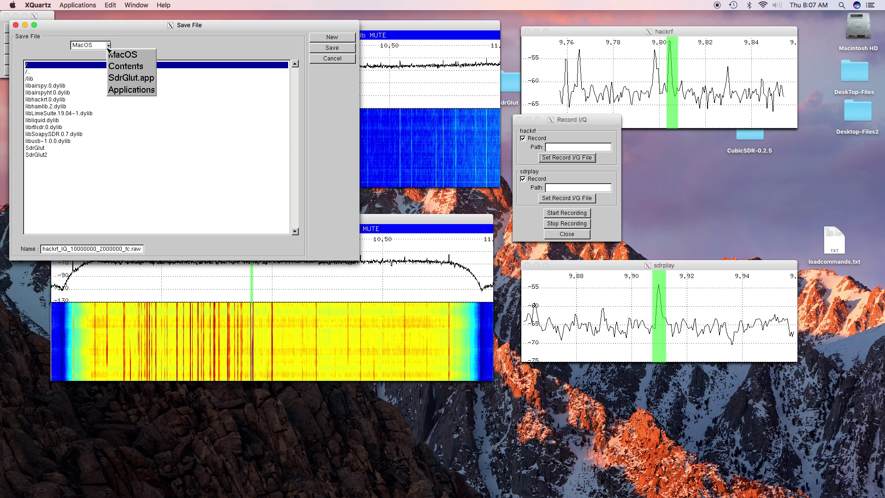
left_click(116, 90)
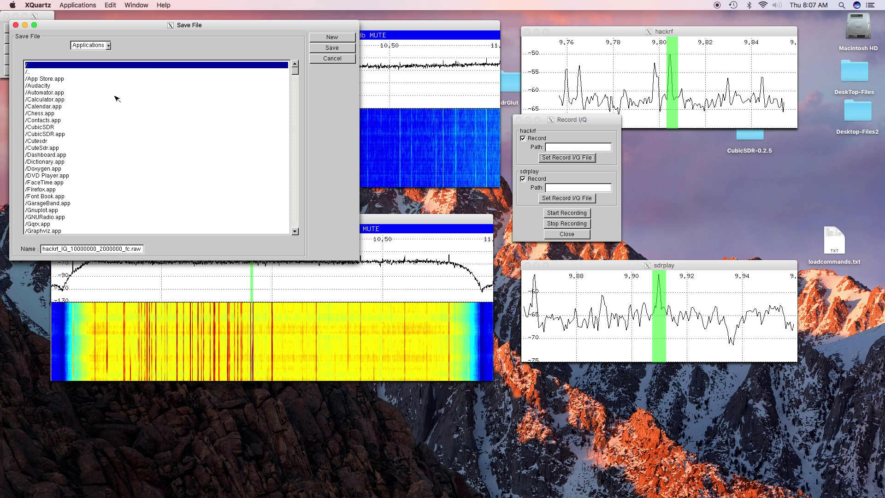
double_click(35, 73)
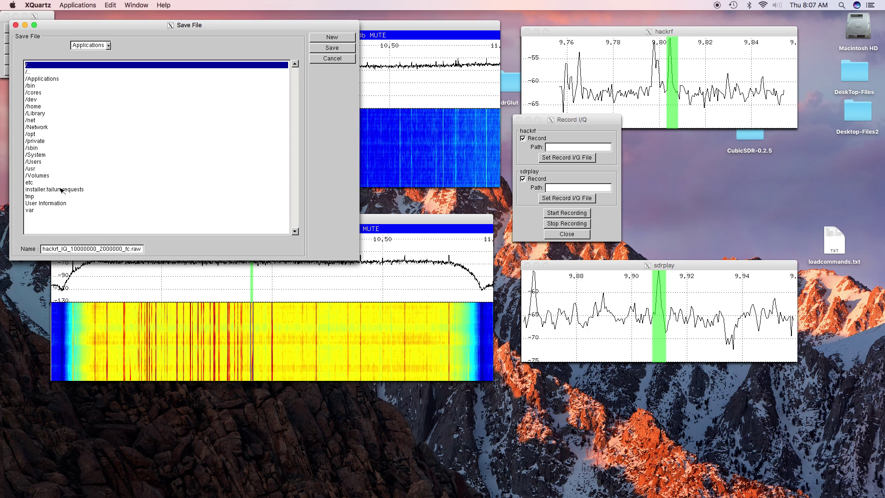
double_click(45, 163)
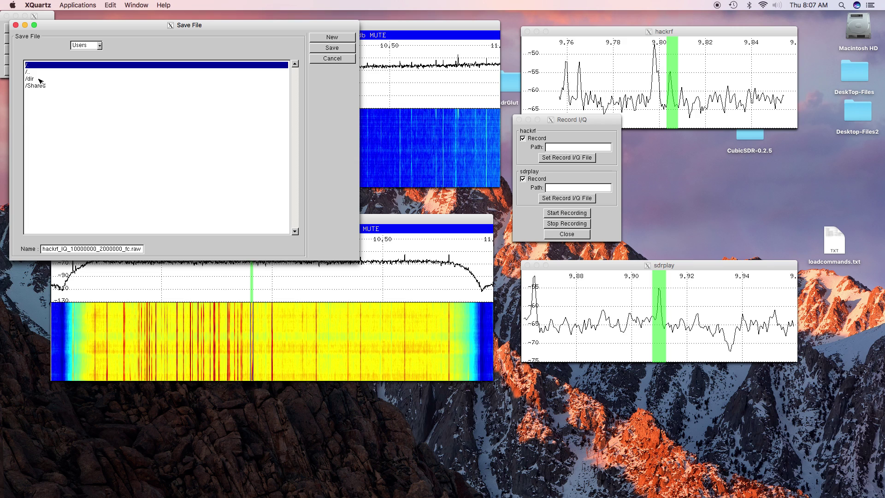
double_click(39, 79)
double_click(43, 94)
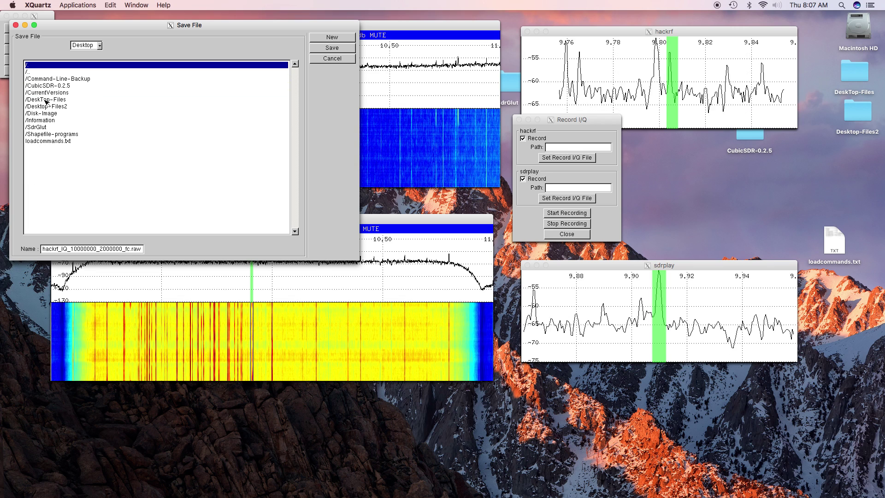
left_click(331, 48)
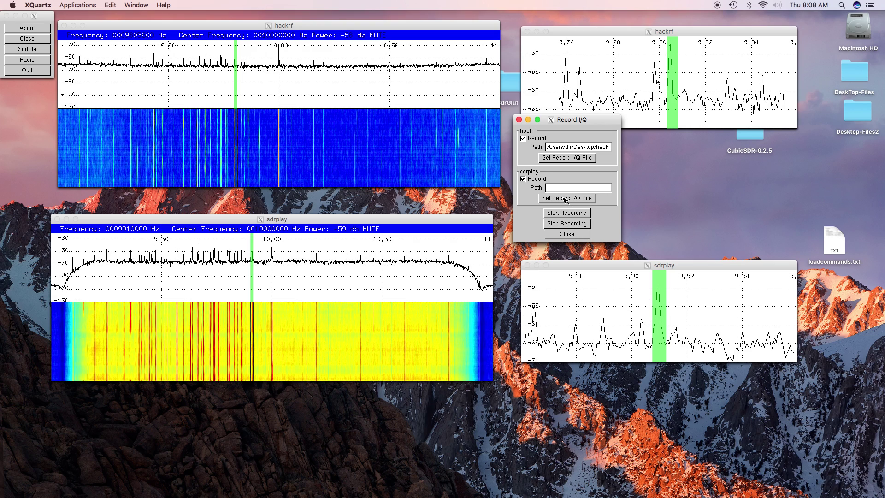
Step: Save the sdrplay I/Q recording file path to the Desktop folder under its suggested name
left_click(565, 199)
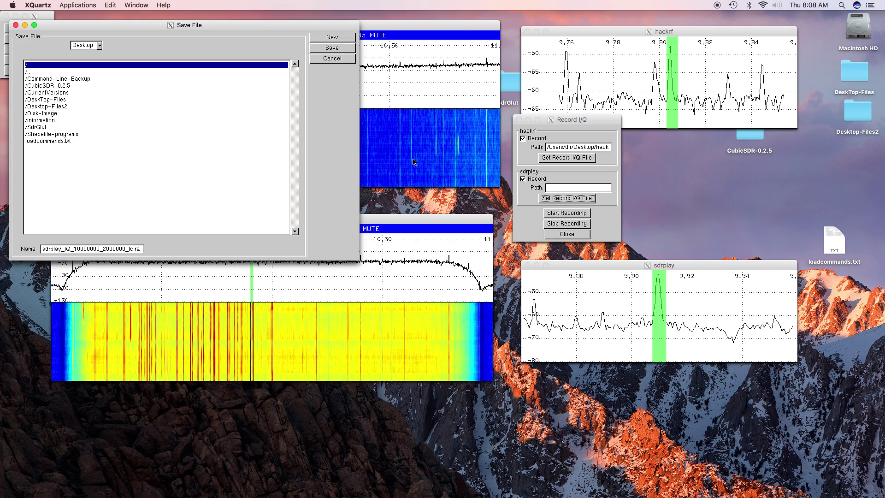
left_click(338, 49)
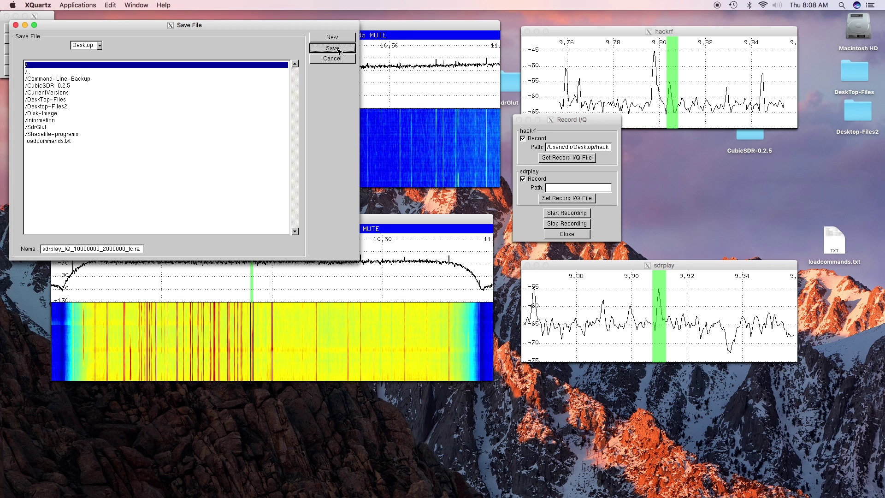
Step: Record I/Q data from the hackrf and sdrplay radios at the same time, stop the recording, and close the recording dialog
left_click_drag(577, 123, 568, 111)
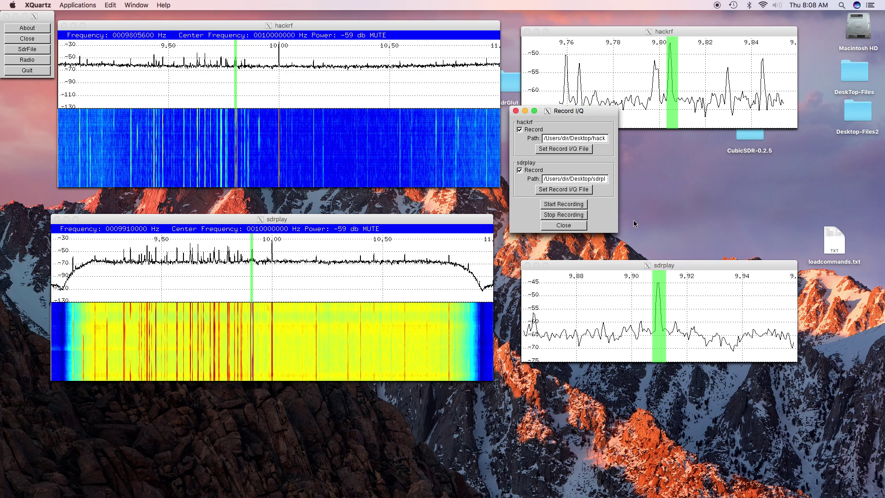
left_click(573, 206)
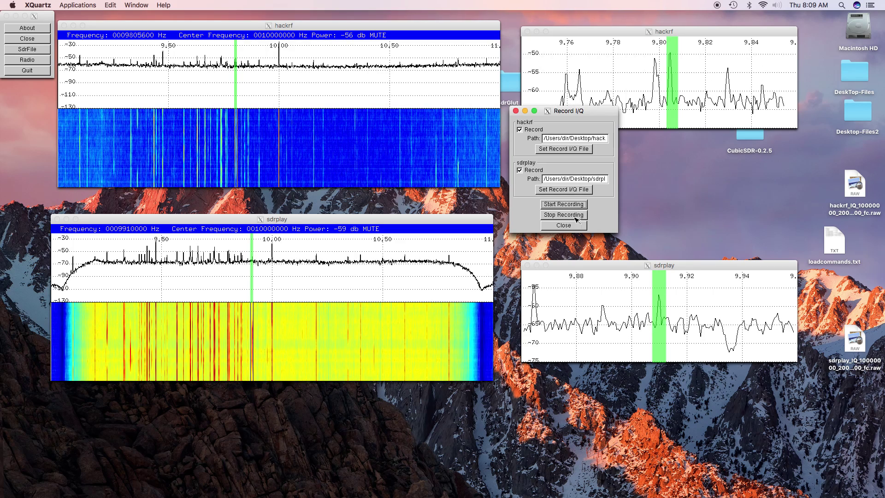
left_click(571, 215)
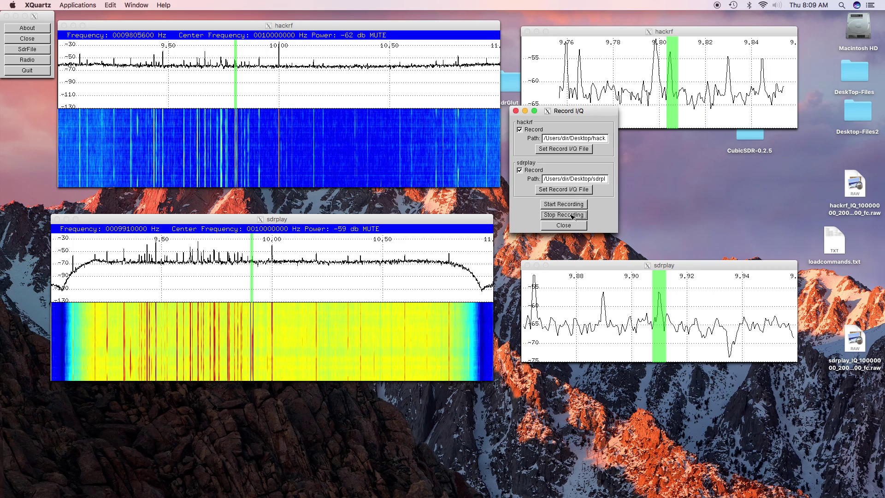
left_click(566, 227)
Step: Close the live hackrf and sdrplay receivers
left_click(495, 173)
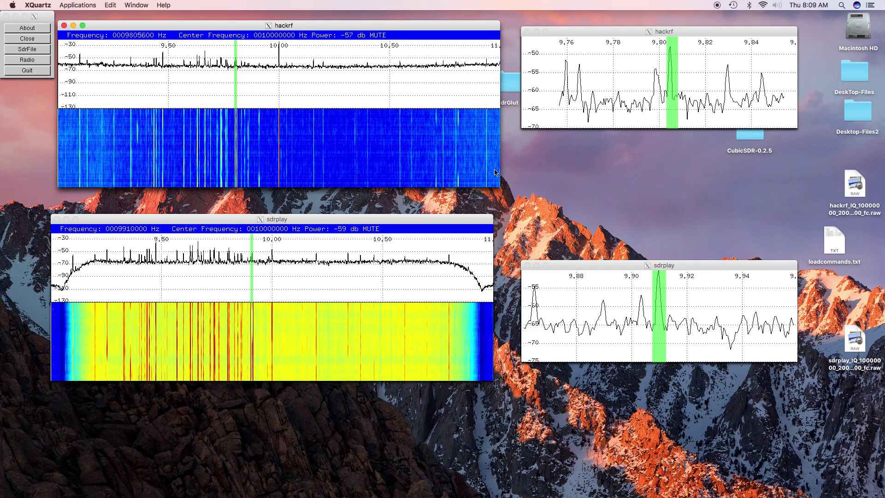
right_click(497, 176)
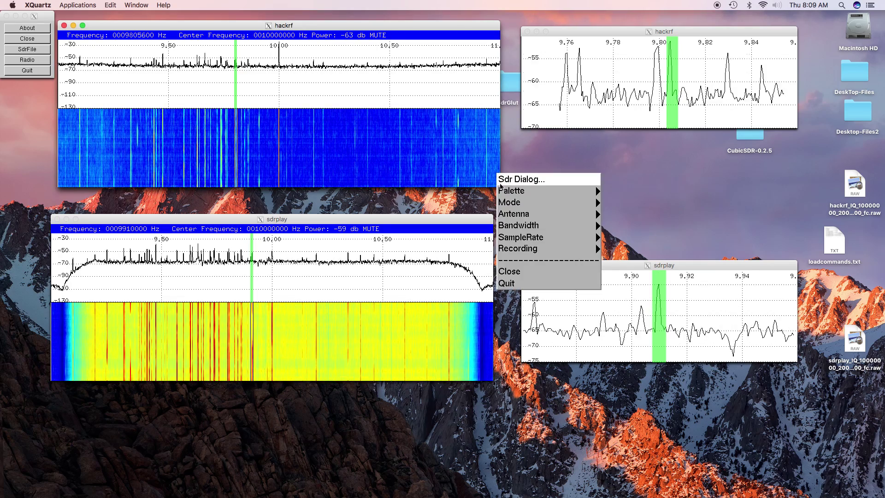
left_click(523, 272)
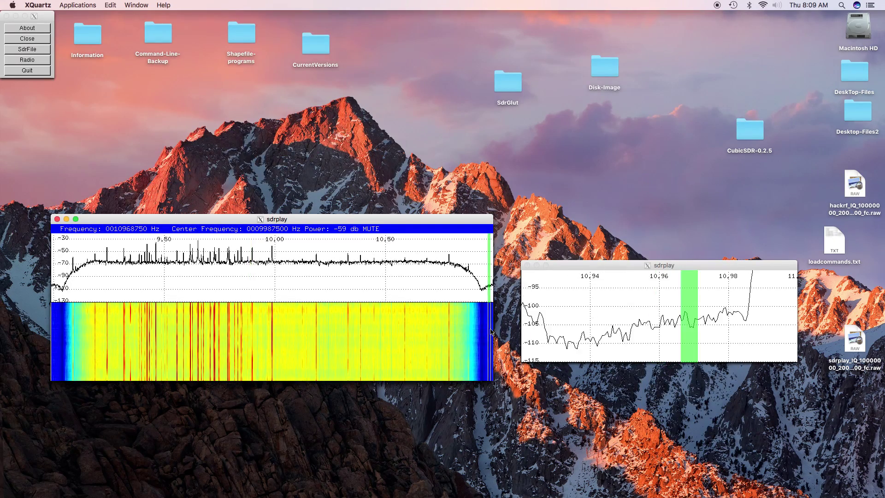
left_click(419, 313)
right_click(419, 312)
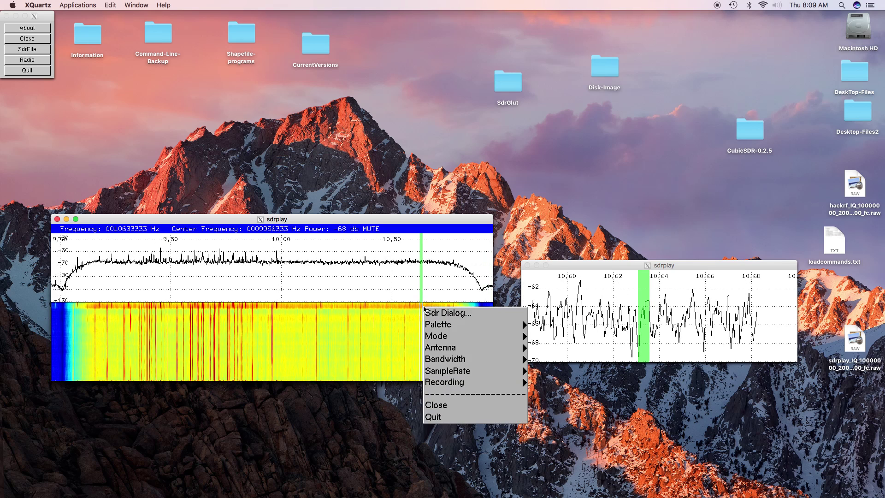
left_click(452, 404)
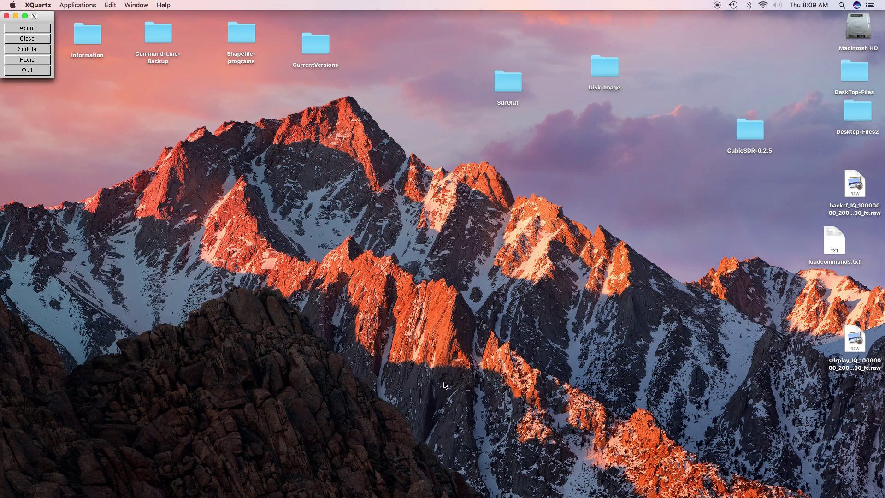
Step: Open the recording hackrf_IQ_10000000_2000000_fc.raw from the Desktop and place its zoomed spectrum beside the main spectrum window
left_click(36, 51)
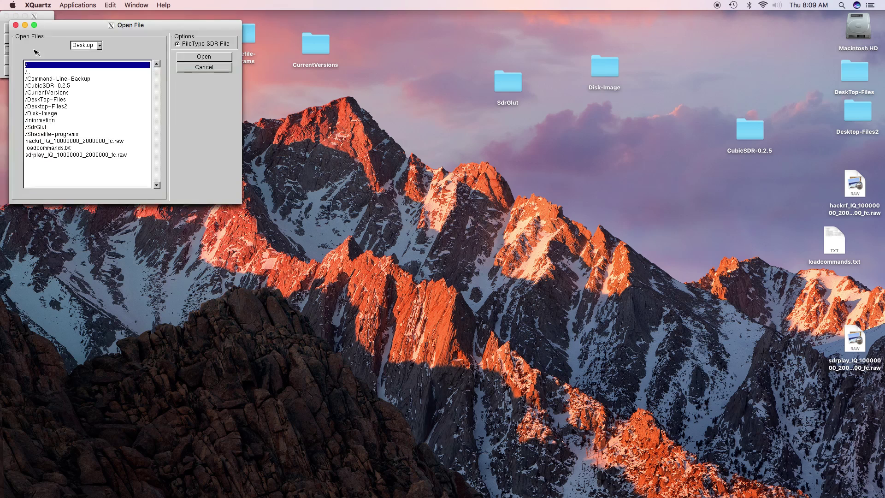
left_click(113, 145)
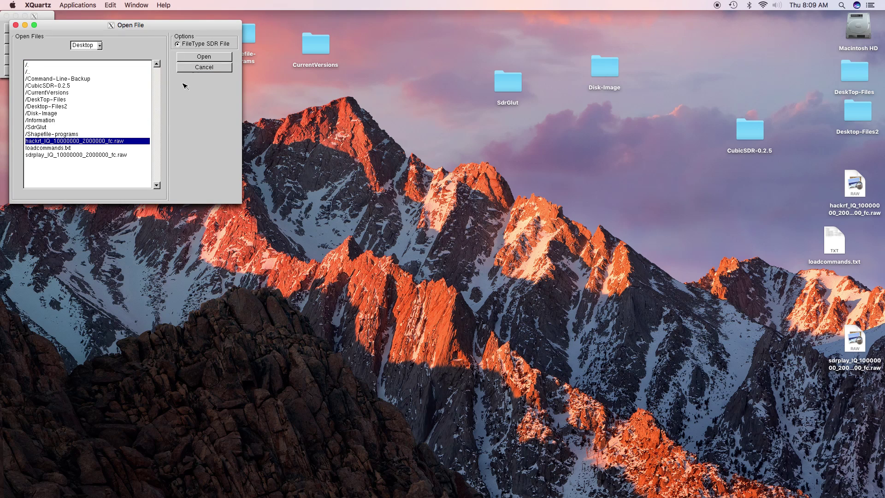
left_click(206, 57)
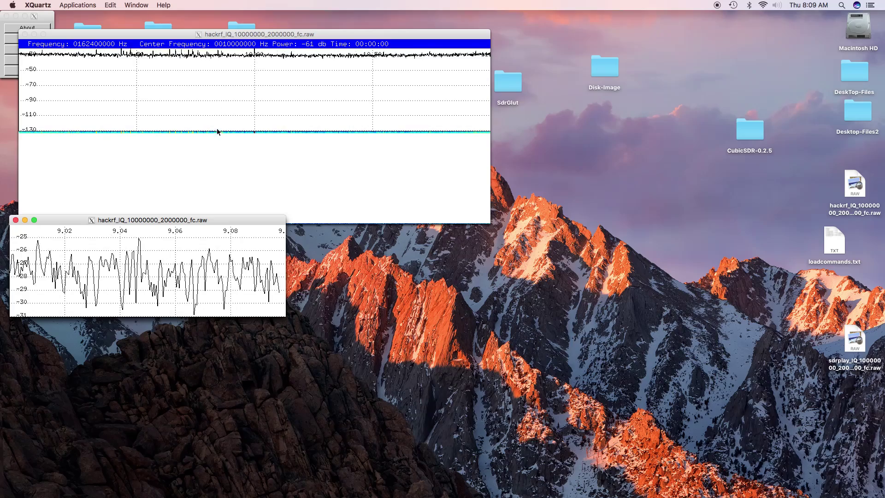
left_click_drag(119, 220, 651, 85)
left_click_drag(479, 35, 521, 32)
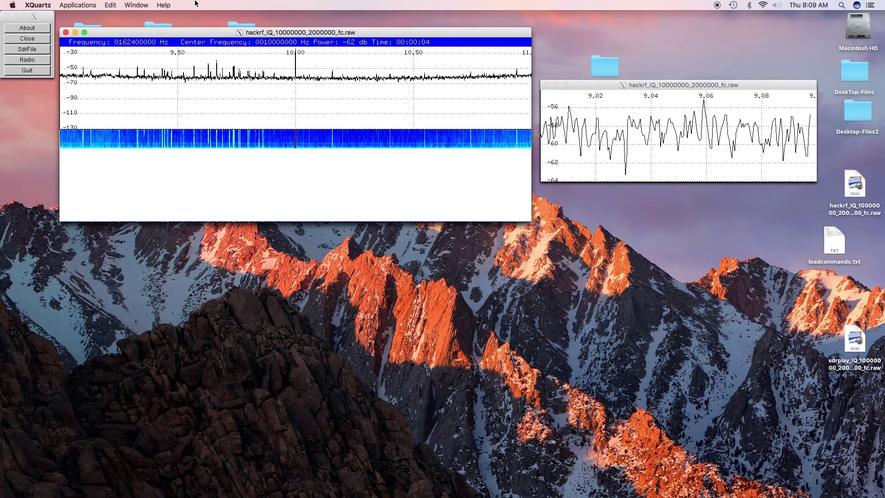
Step: Open the recording sdrplay_IQ_10000000_2000000_fc.raw and arrange its main and zoomed spectrum windows below the hackrf ones
left_click(39, 53)
left_click(39, 50)
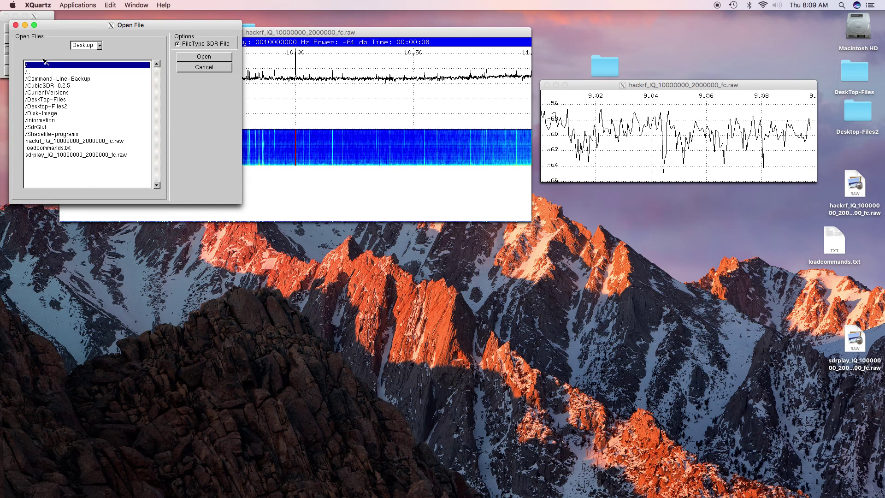
left_click(78, 155)
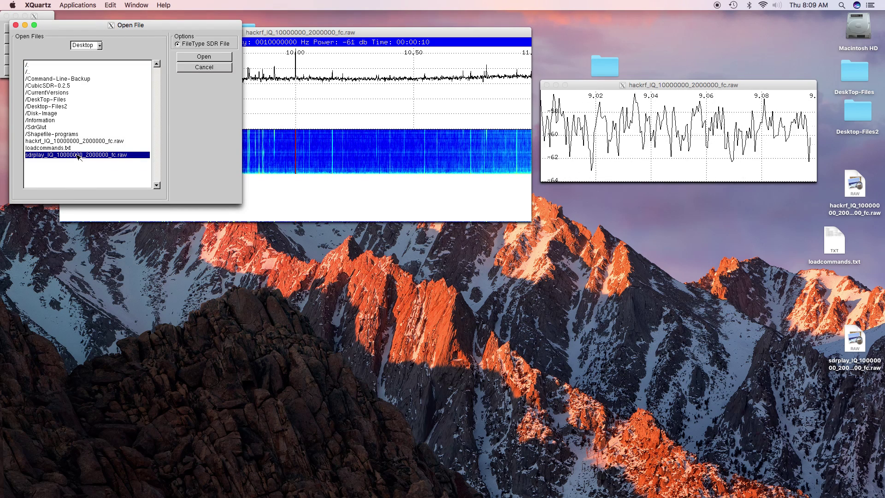
left_click(211, 57)
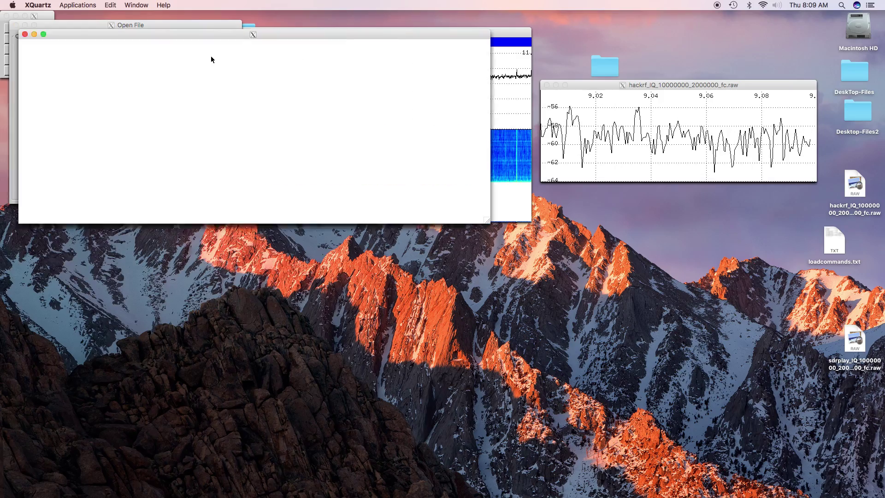
left_click_drag(237, 42, 227, 246)
left_click_drag(181, 224, 708, 259)
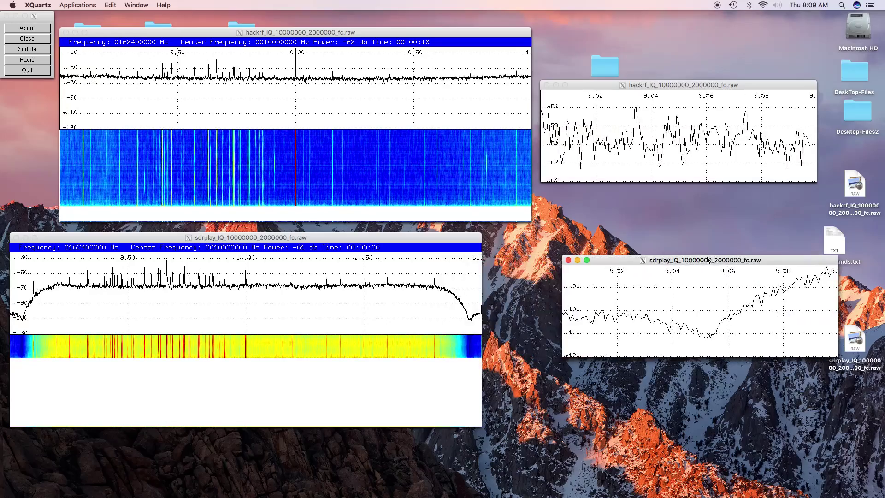
left_click(387, 164)
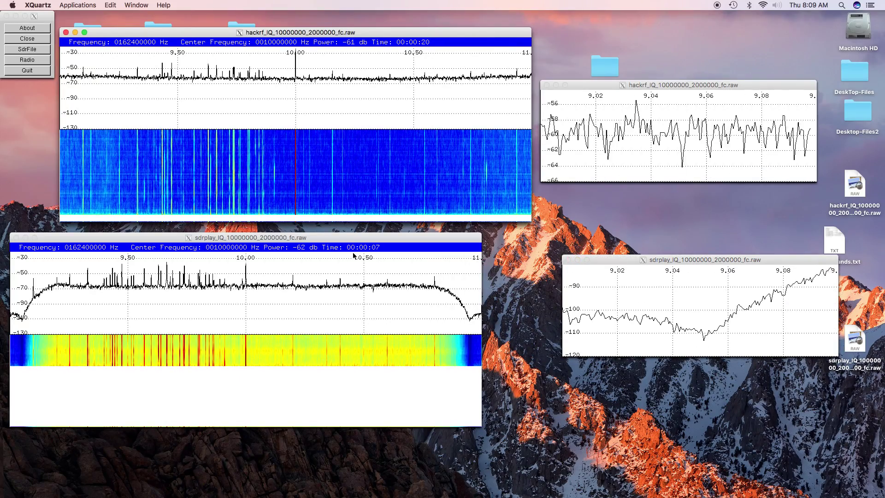
left_click_drag(363, 239, 430, 243)
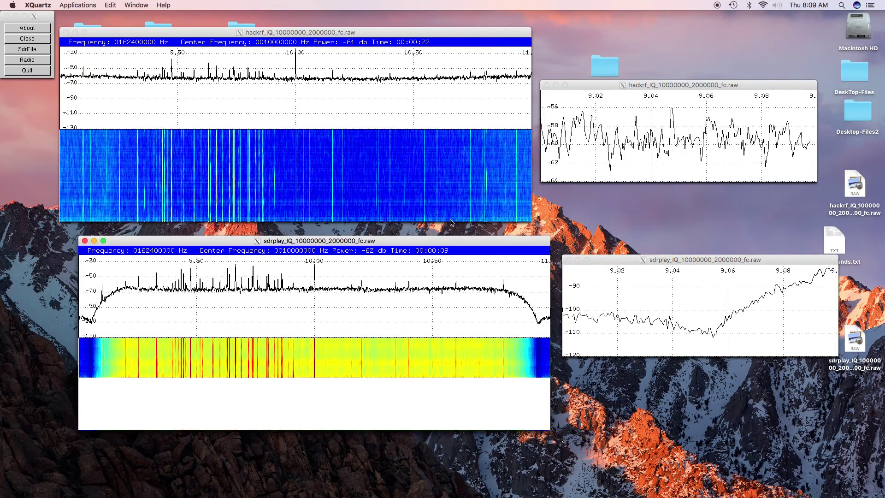
Step: Open the I/Q playback dialog, move it clear of the main spectra, and start both recordings together from time zero
right_click(454, 209)
mouse_move(467, 247)
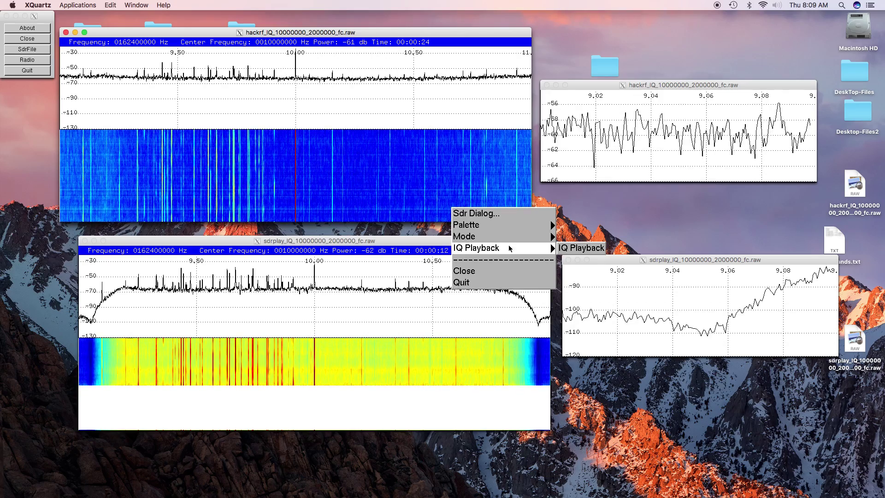
left_click(579, 247)
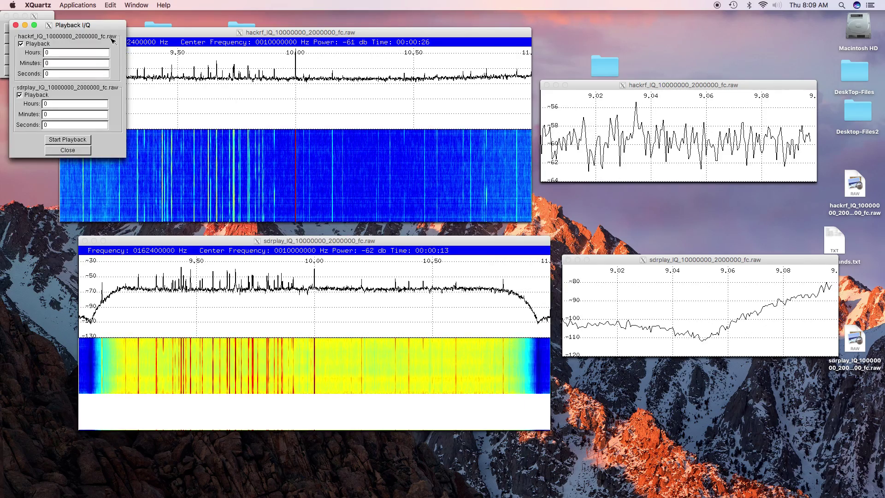
left_click_drag(102, 26, 651, 223)
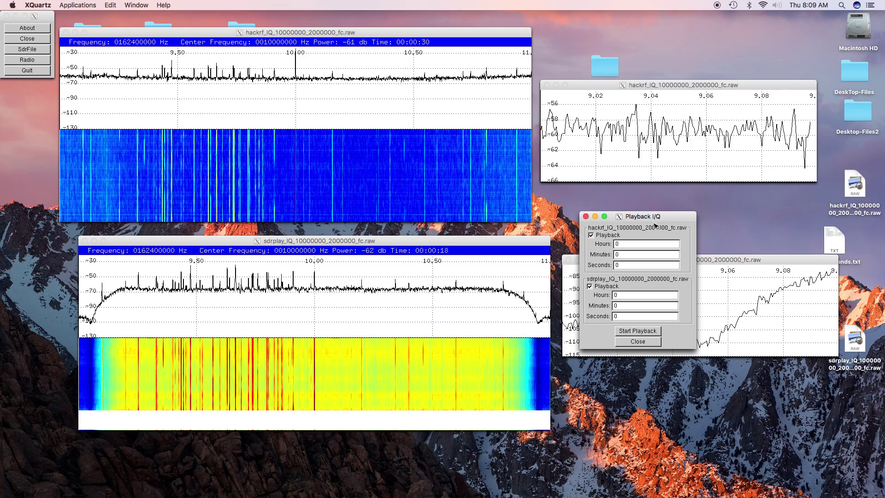
left_click(644, 331)
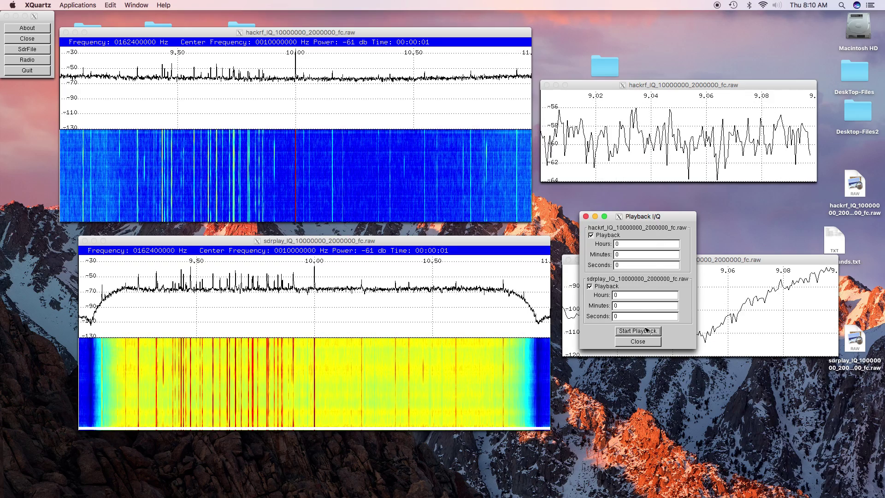
Step: Mute the sdrplay recording and tune the hackrf recording to the 10.00 MHz signal peak
left_click(477, 247)
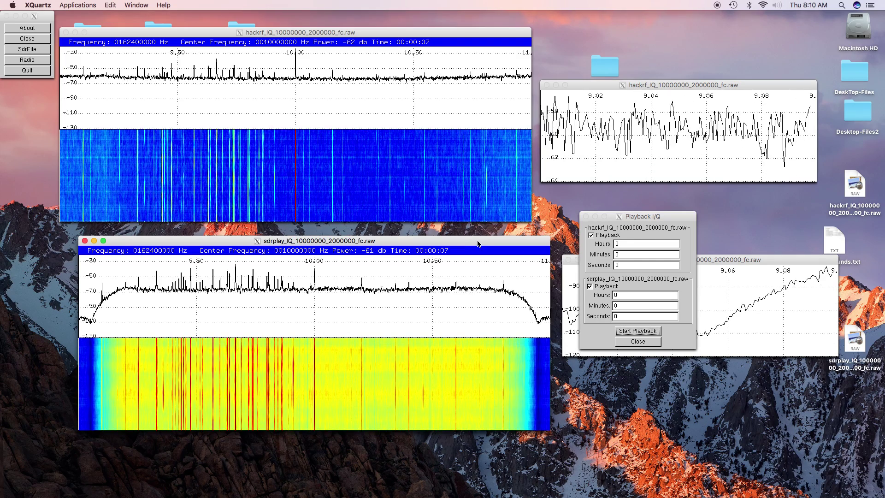
key("m")
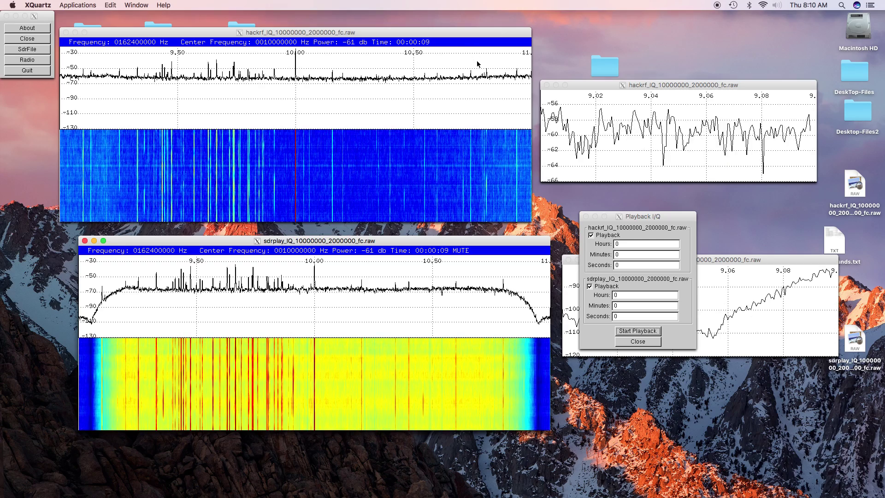
left_click(298, 65)
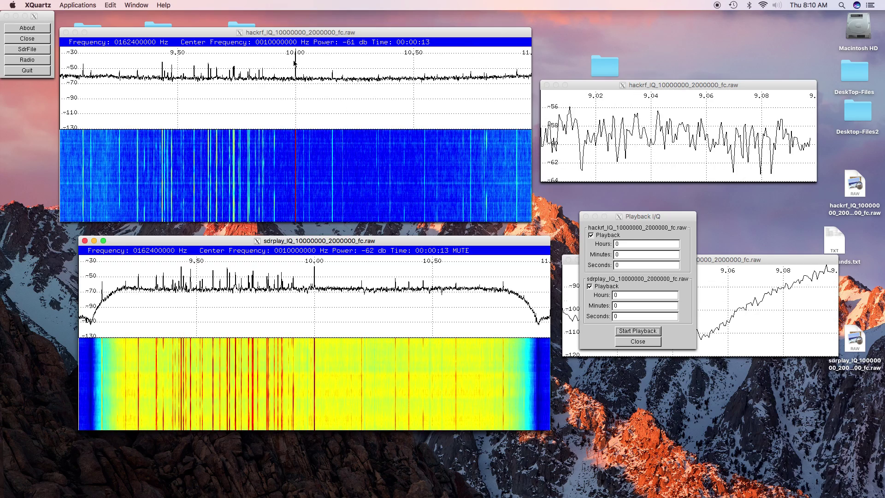
left_click(295, 62)
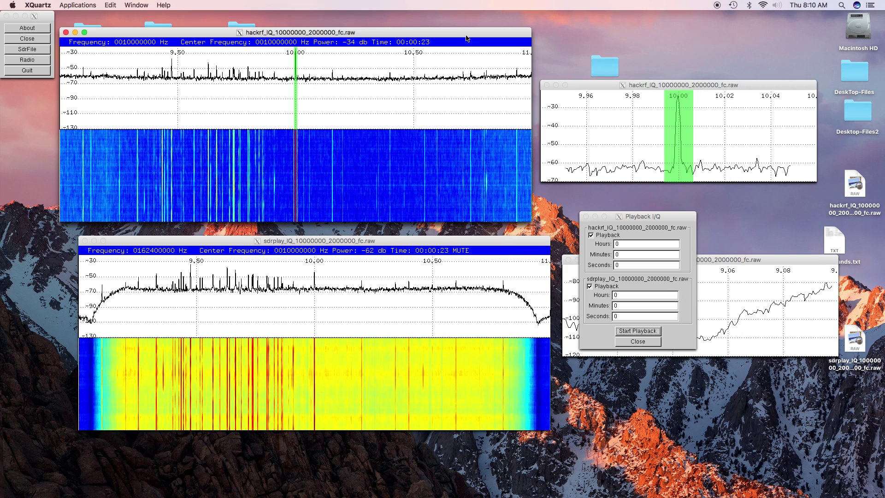
Step: Mute the hackrf recording, unmute the sdrplay recording, and tune the latter to the 10.00 MHz peak
key("m")
left_click(420, 246)
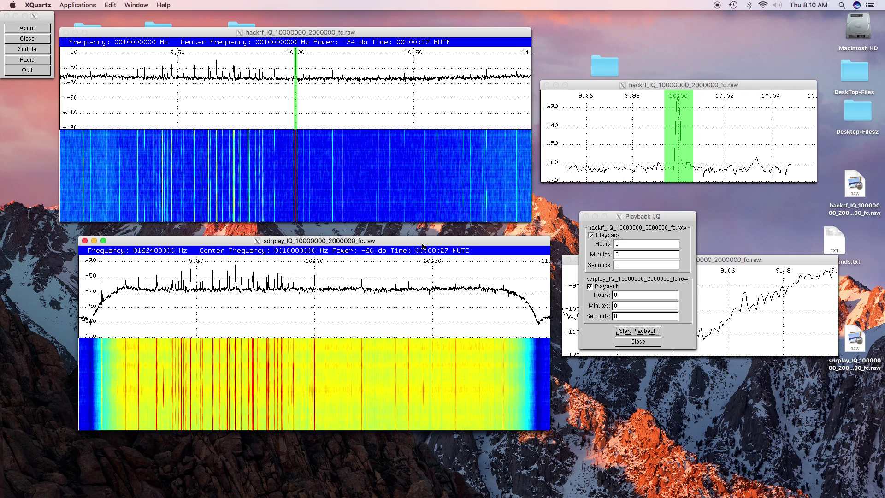
left_click(316, 282)
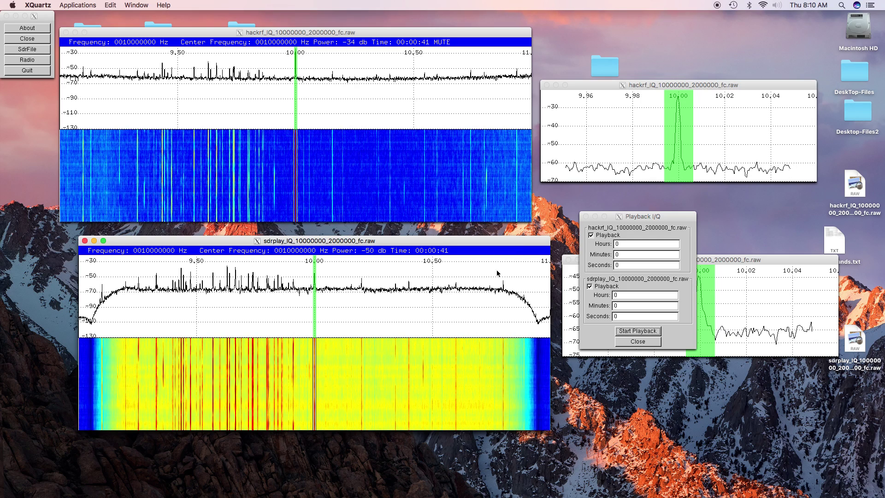
Step: Retune the sdrplay recording to the peak near 9.66 MHz, then to about 9.475 MHz, refining it in the uncovered zoomed spectrum
left_click(235, 295)
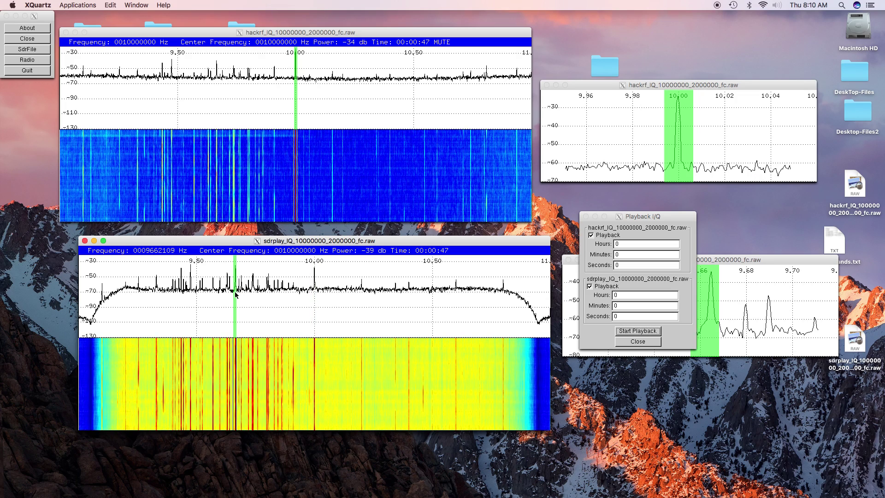
left_click(191, 283)
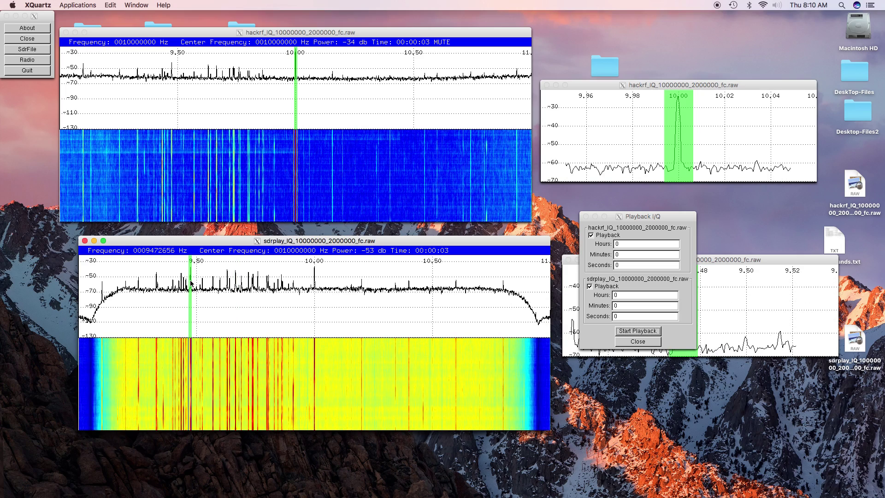
left_click_drag(761, 262, 766, 324)
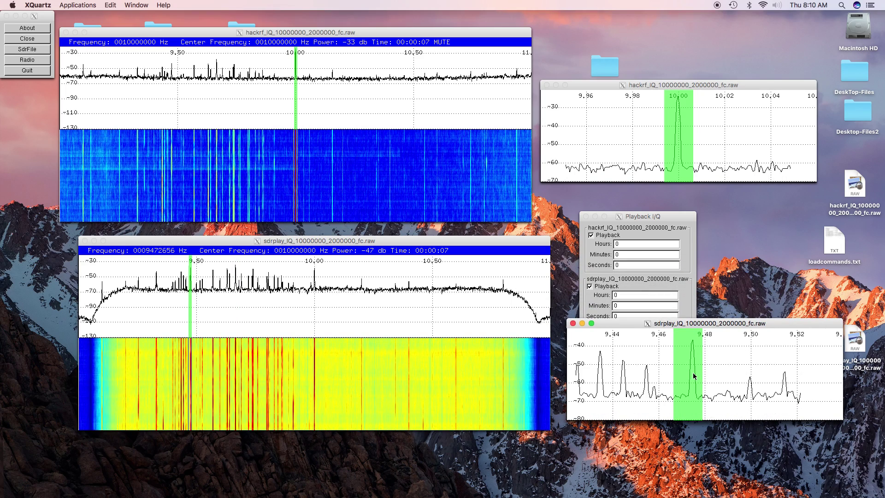
left_click(693, 376)
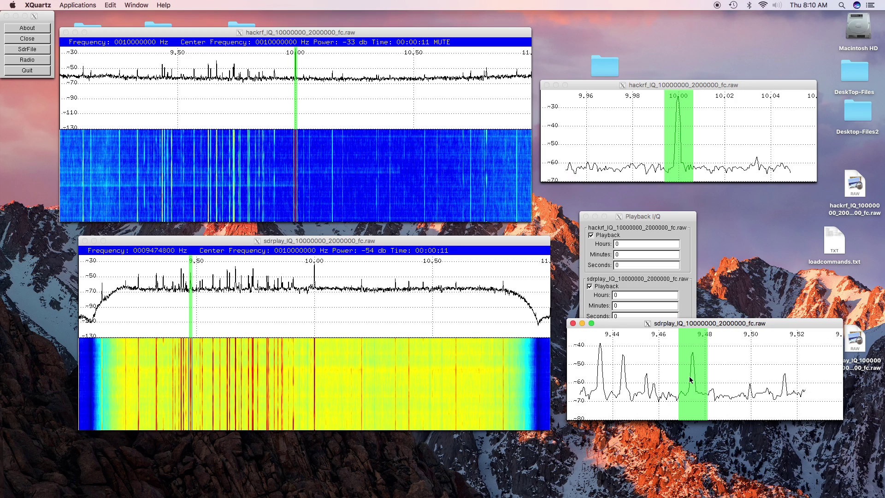
Step: Separate the playback dialog from the sdrplay zoomed spectrum and restart both recordings together from time zero
left_click_drag(669, 217, 669, 191)
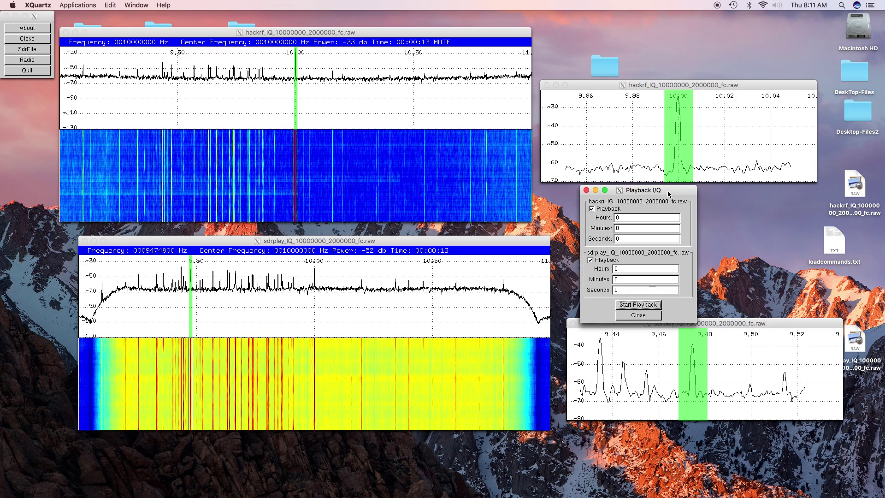
left_click_drag(726, 324, 727, 336)
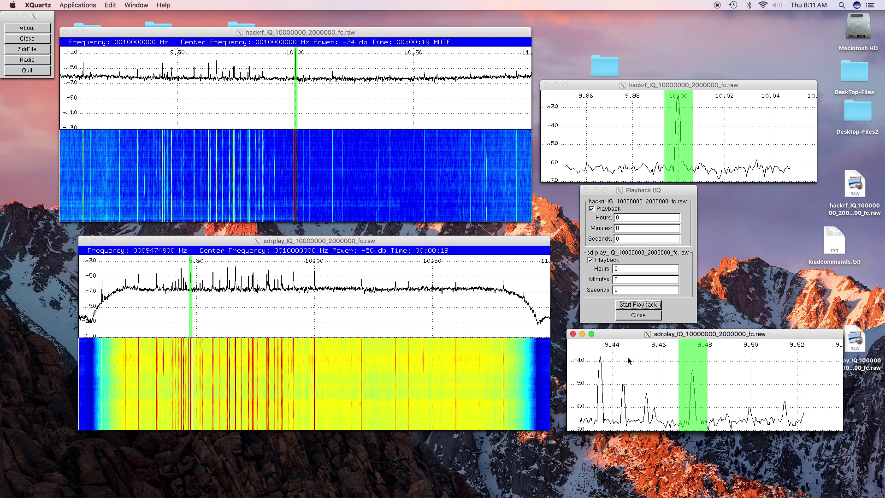
left_click(633, 306)
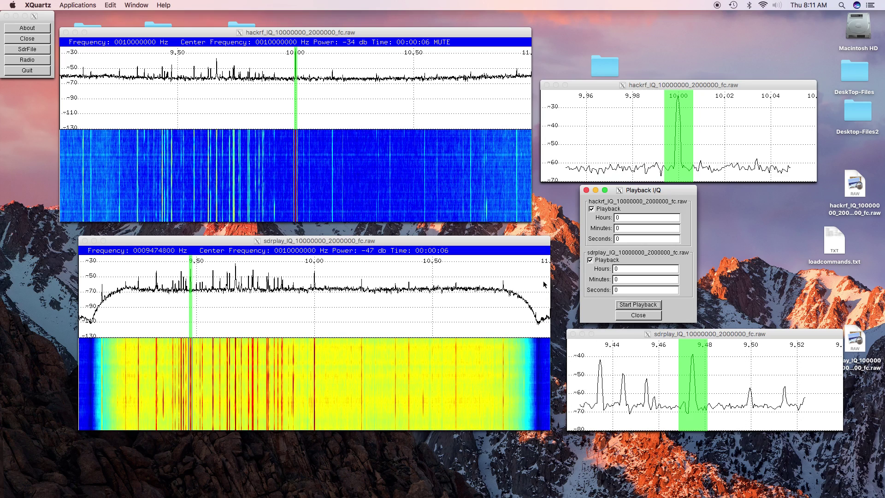
Step: Mute the sdrplay recording, unmute the hackrf recording, and tune the latter to the signal peak at 9.475 MHz
left_click(502, 247)
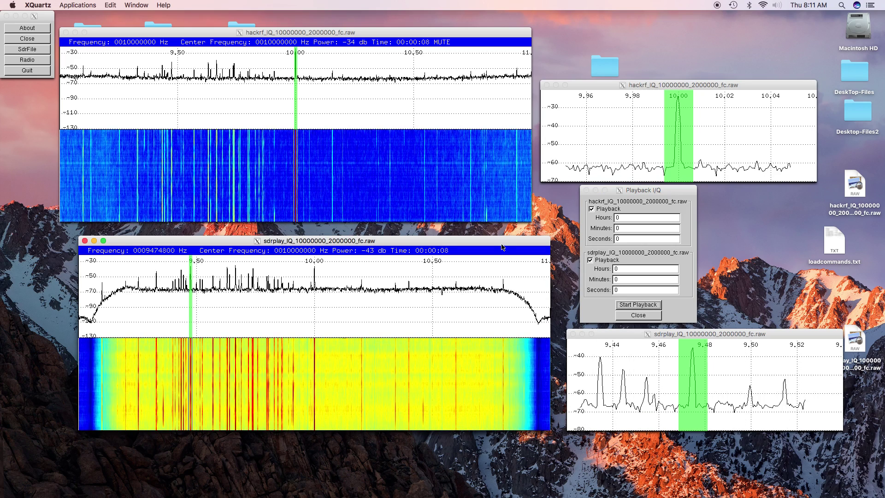
left_click(465, 35)
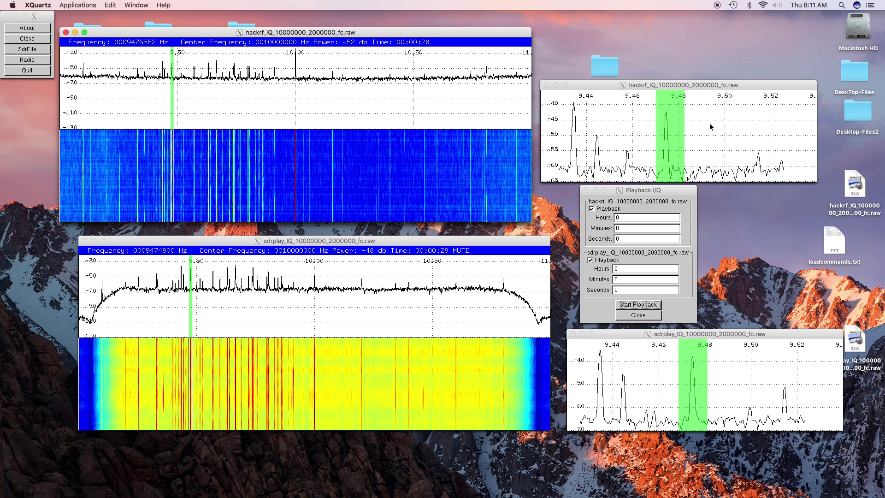
left_click(667, 120)
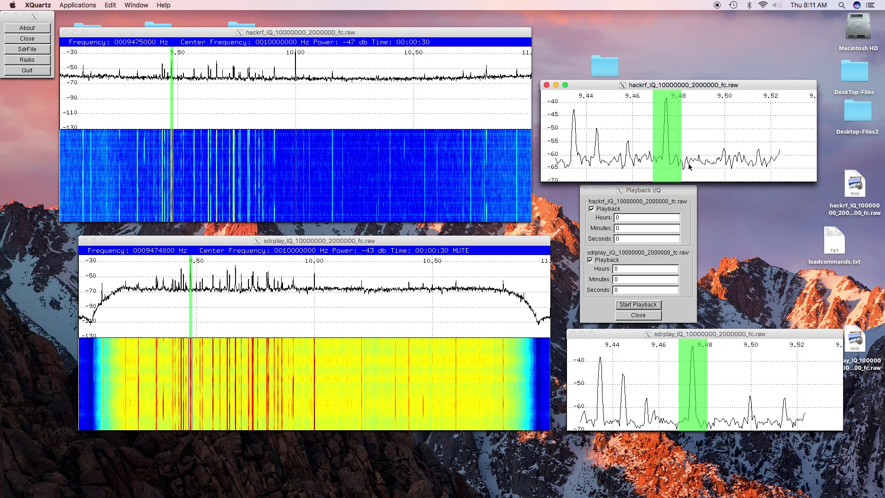
Step: Restart both recordings together, then retune the hackrf one to the peak at 9.4348 MHz and the sdrplay one to about 9.438 MHz
left_click(660, 280)
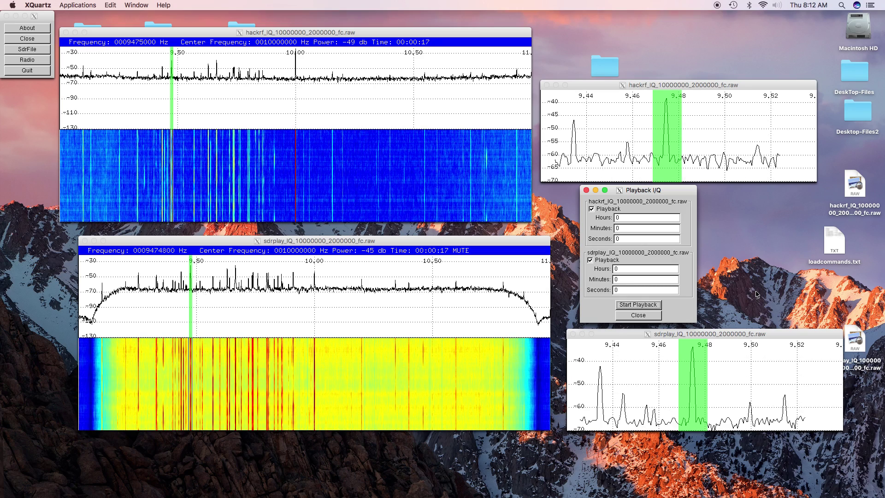
left_click(613, 133)
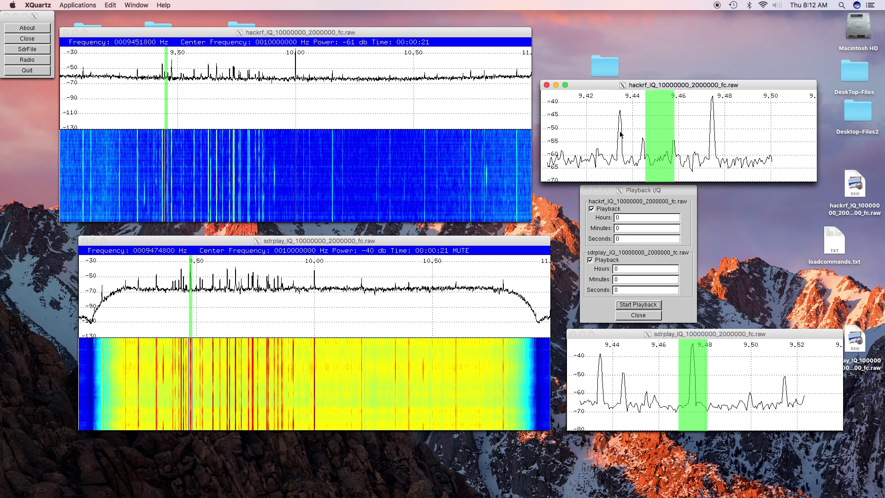
left_click(621, 134)
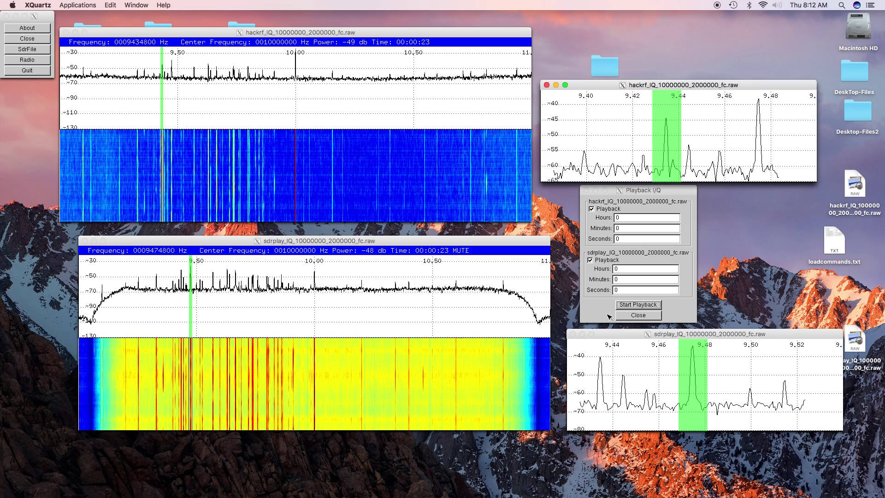
left_click(625, 340)
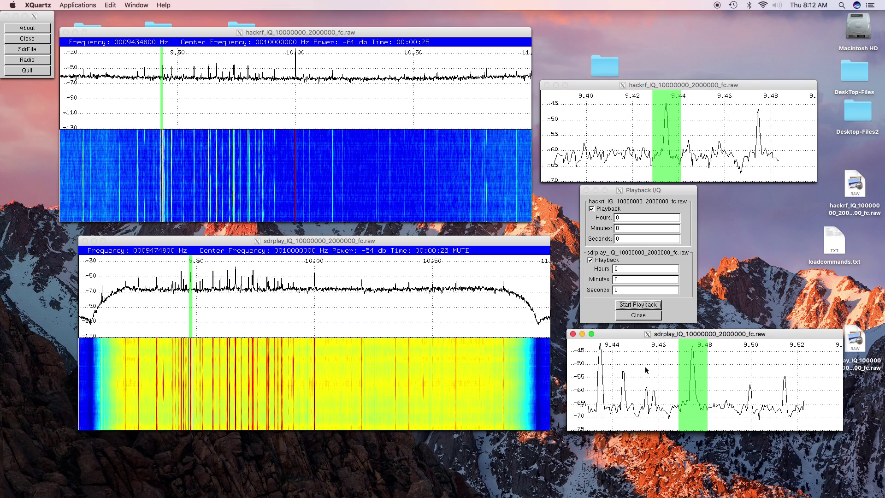
left_click(604, 363)
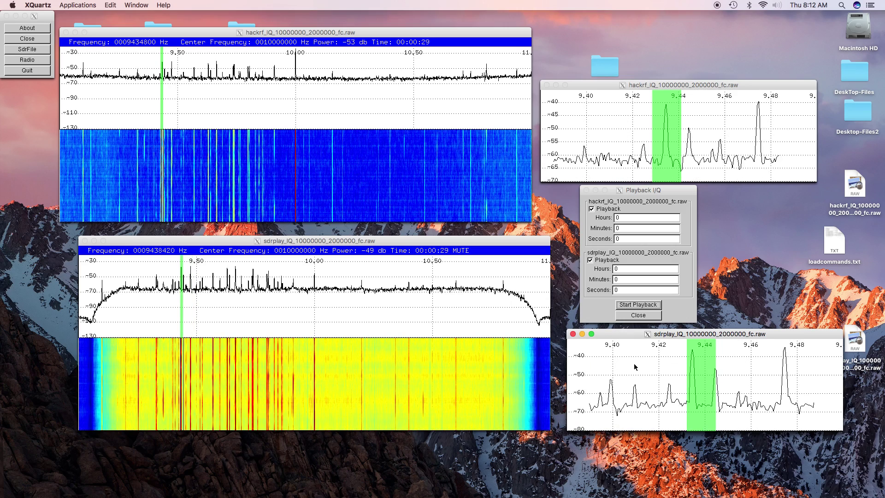